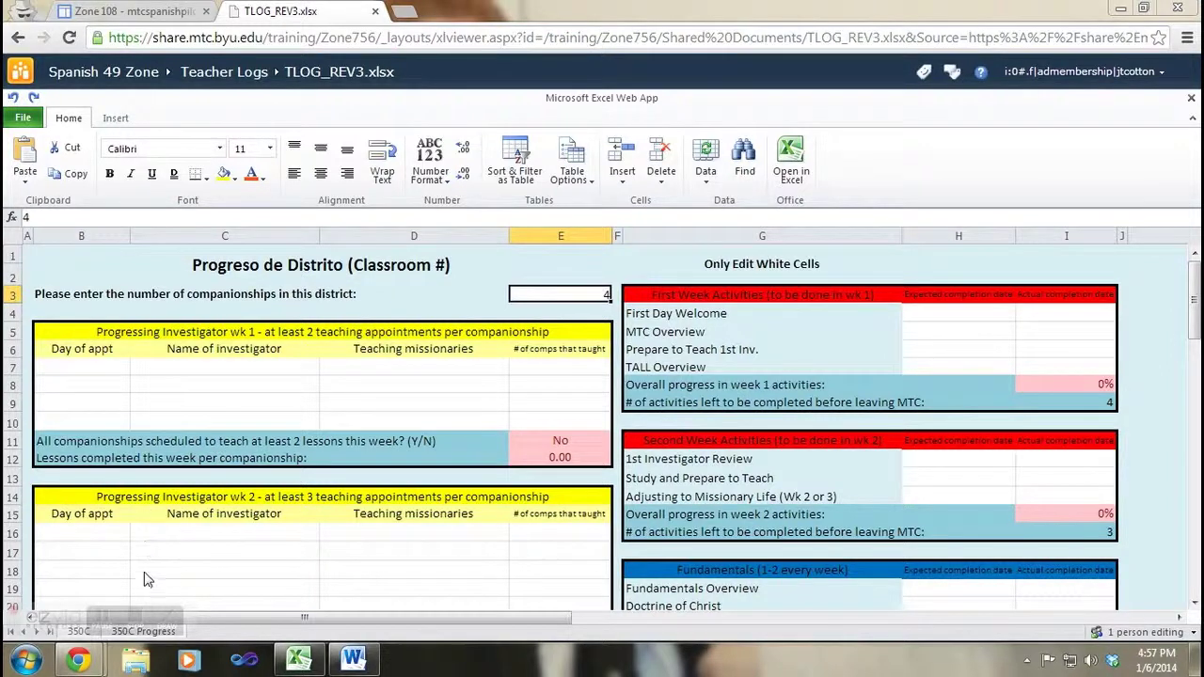
Step: Log a Friday week 1 appointment in row 7 with the investigator's name
{"action": "mouse_move", "coordinate": [133, 624]}
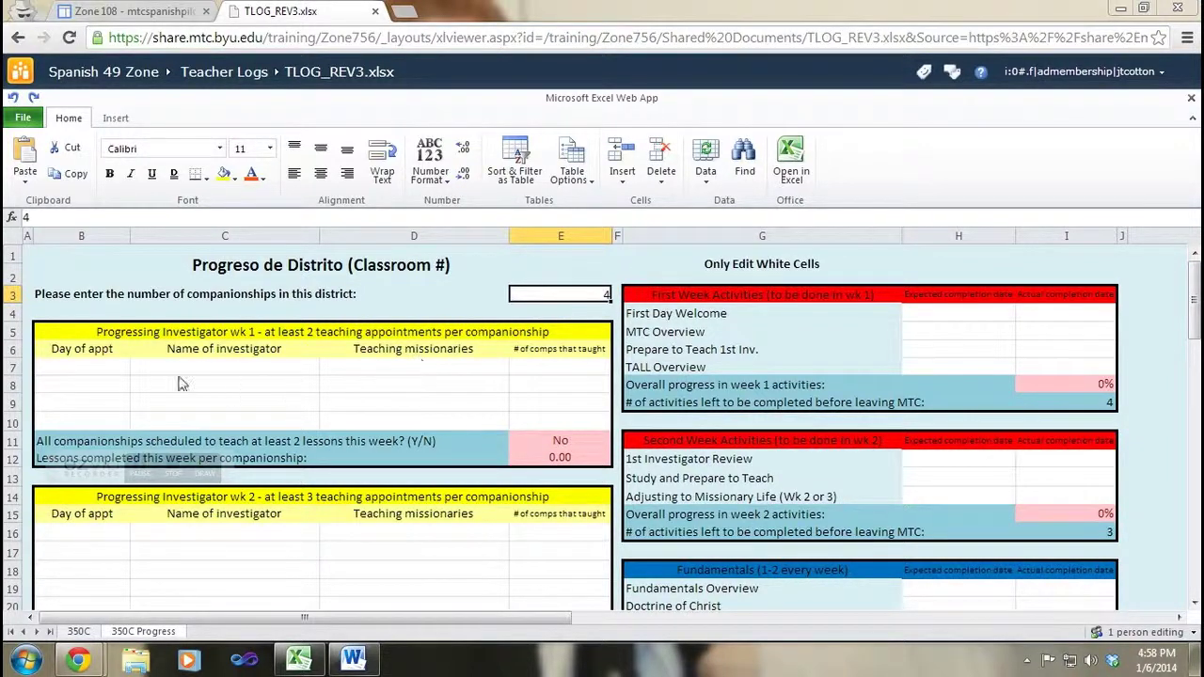
{"action": "left_click", "coordinate": [113, 372]}
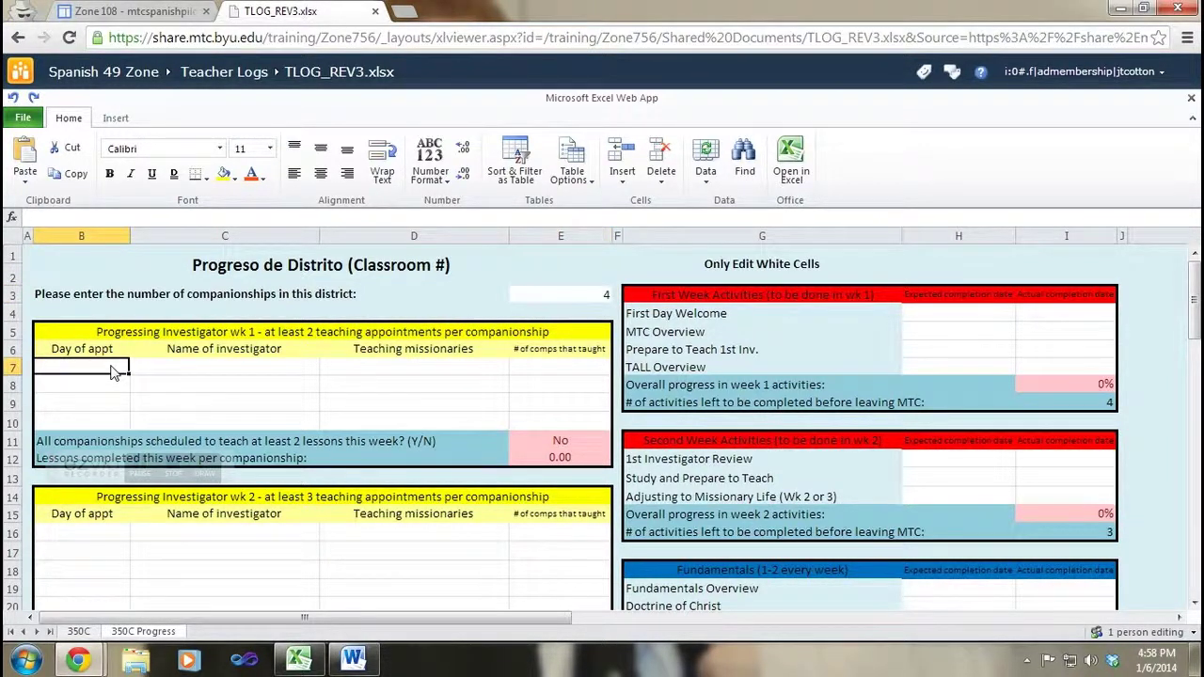
{"action": "type", "text": "Friday"}
{"action": "key", "text": "Tab"}
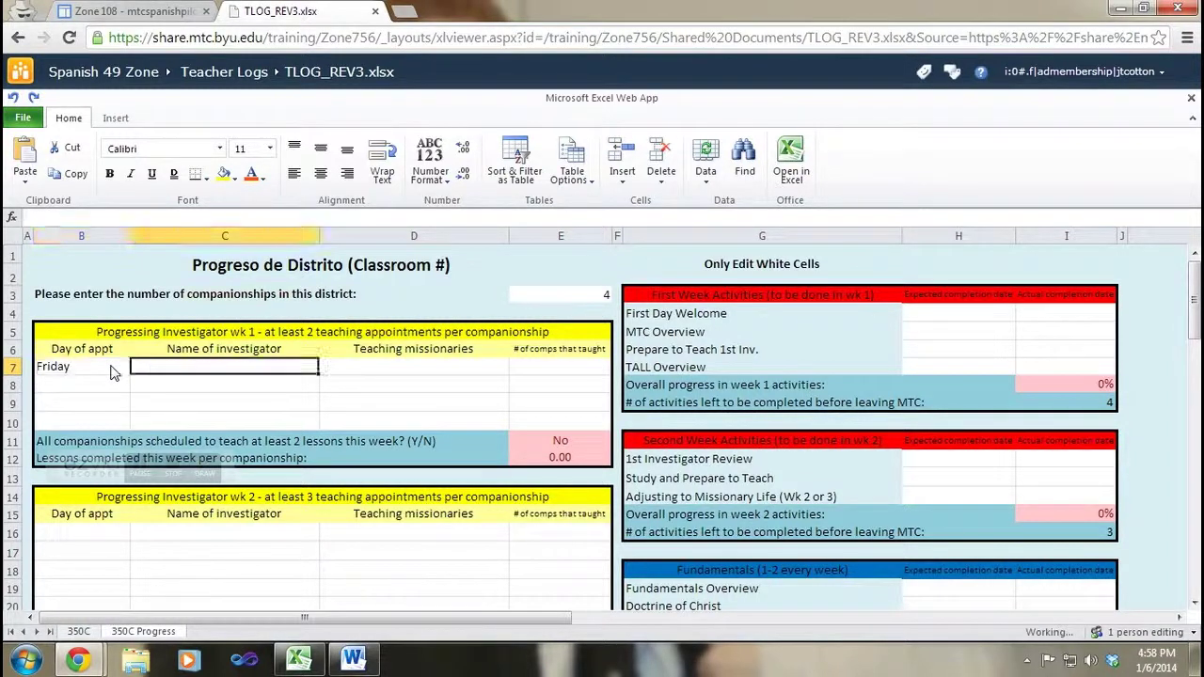
{"action": "type", "text": "Hno Heap"}
{"action": "key", "text": "BackSpace"}
{"action": "key", "text": "BackSpace"}
{"action": "key", "text": "BackSpace"}
{"action": "key", "text": "BackSpace"}
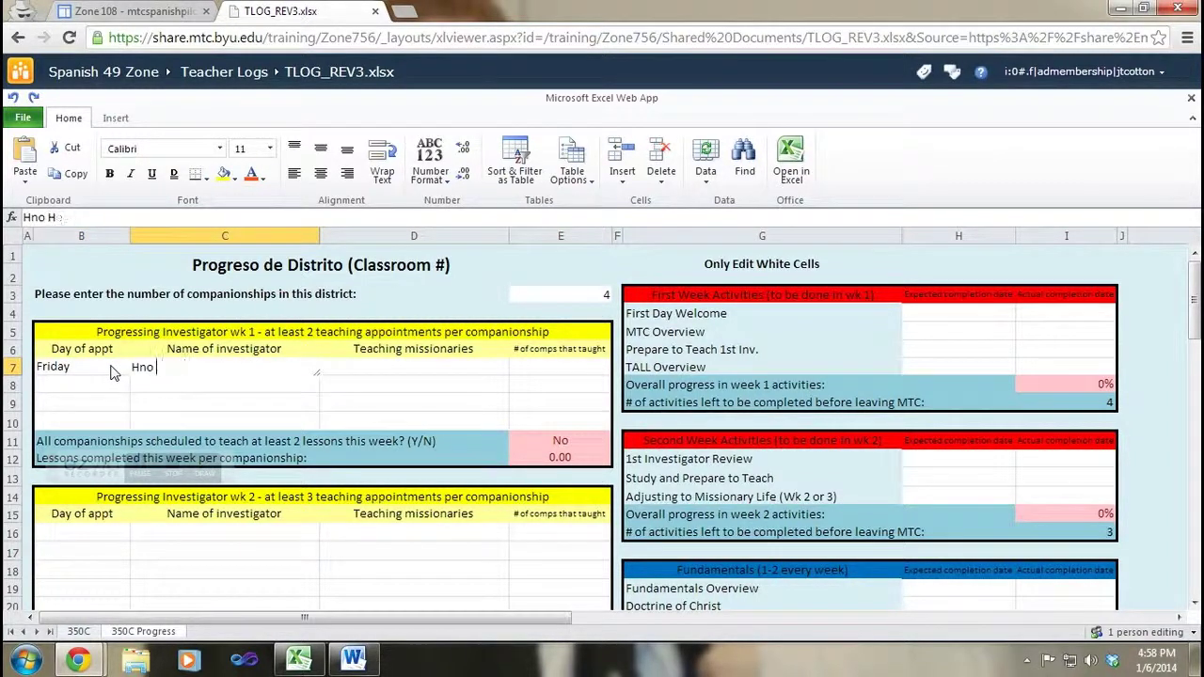
{"action": "key", "text": "BackSpace"}
{"action": "key", "text": "BackSpace"}
{"action": "key", "text": "BackSpace"}
{"action": "key", "text": "BackSpace"}
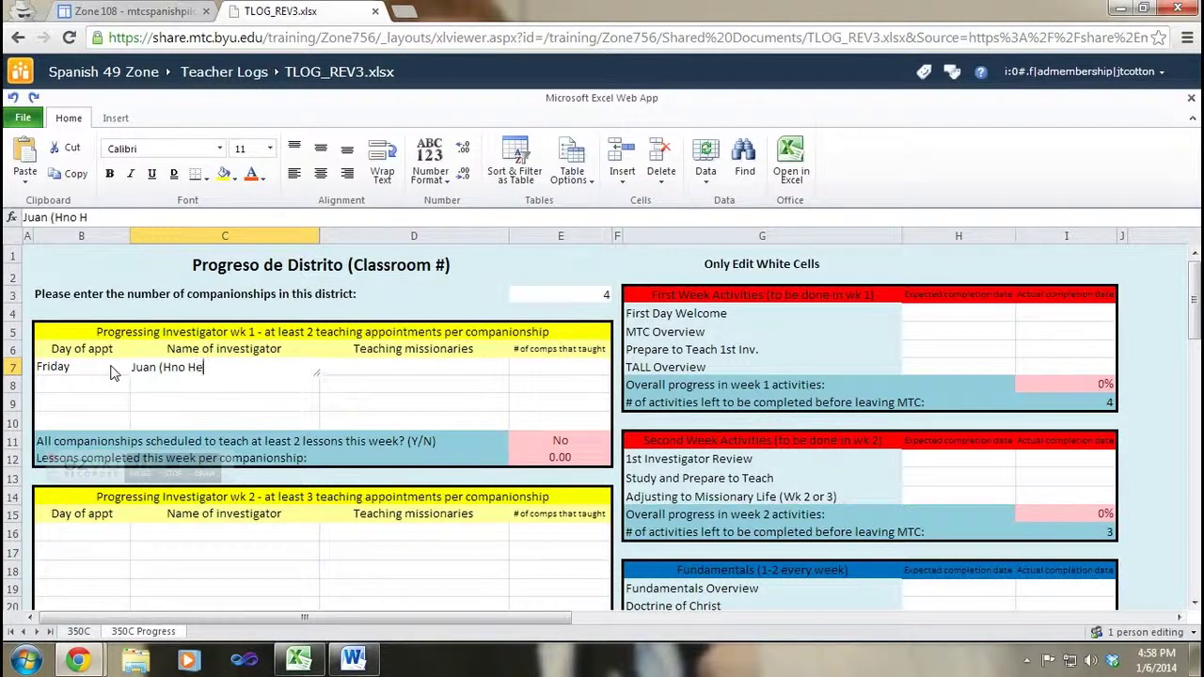
{"action": "key", "text": "Return"}
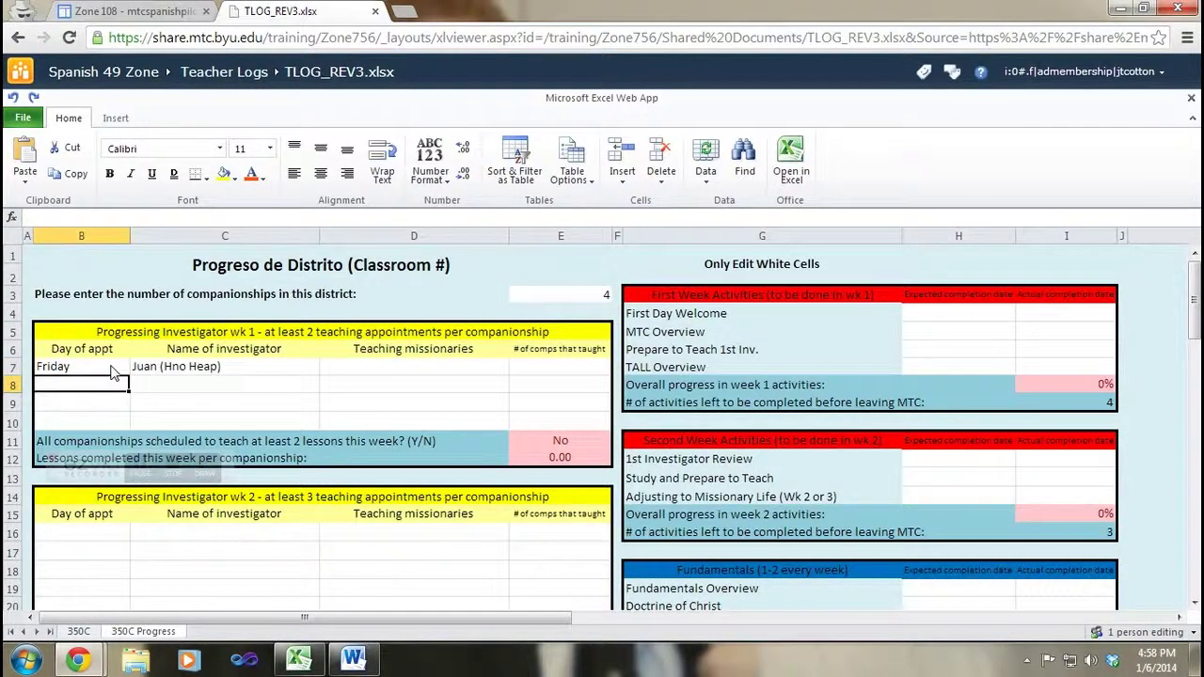
Step: Log a Saturday appointment in row 8 with the same investigator's name
{"action": "type", "text": "Saturday"}
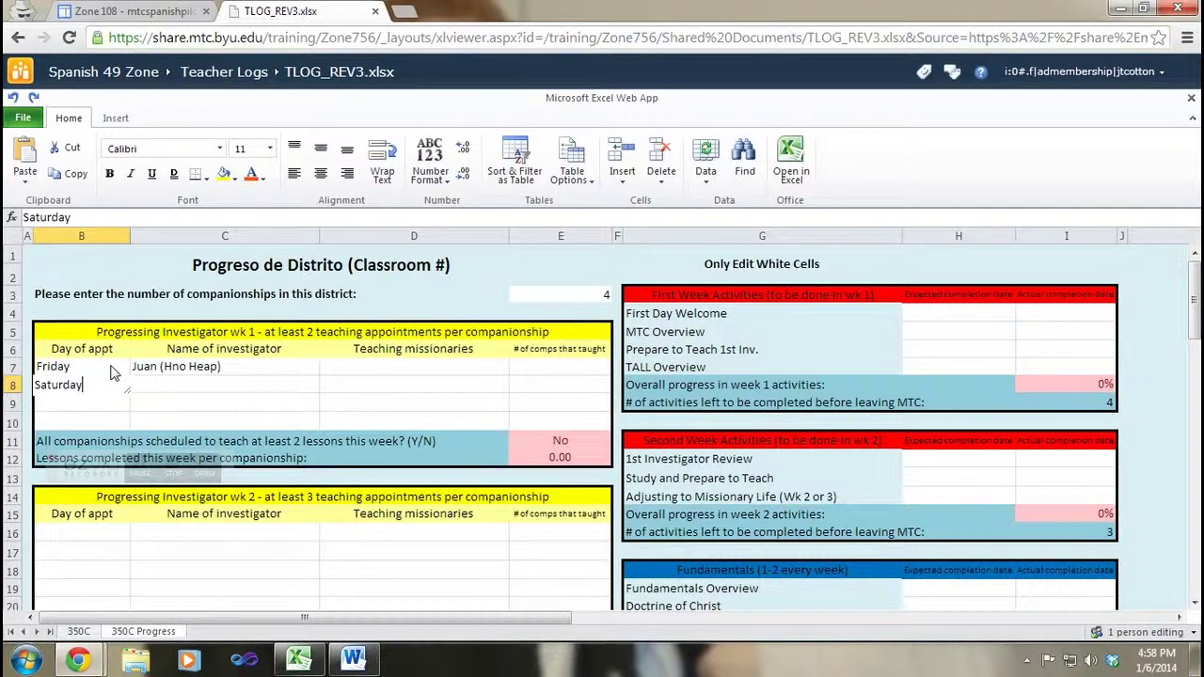
{"action": "key", "text": "Tab"}
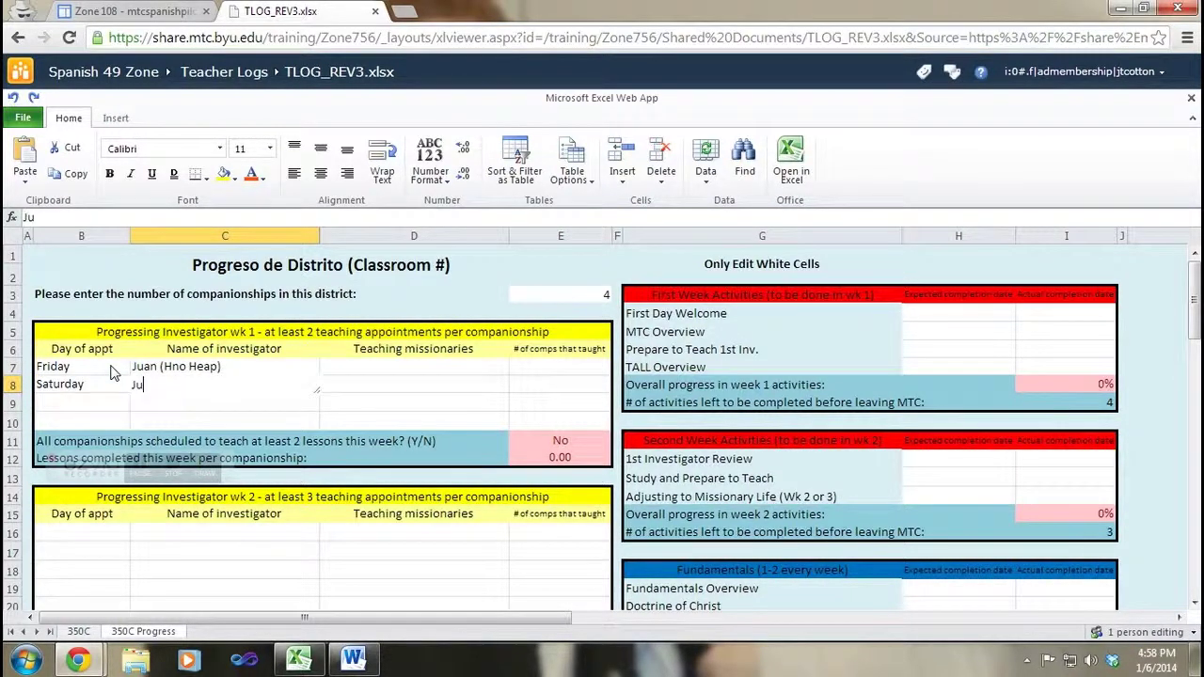
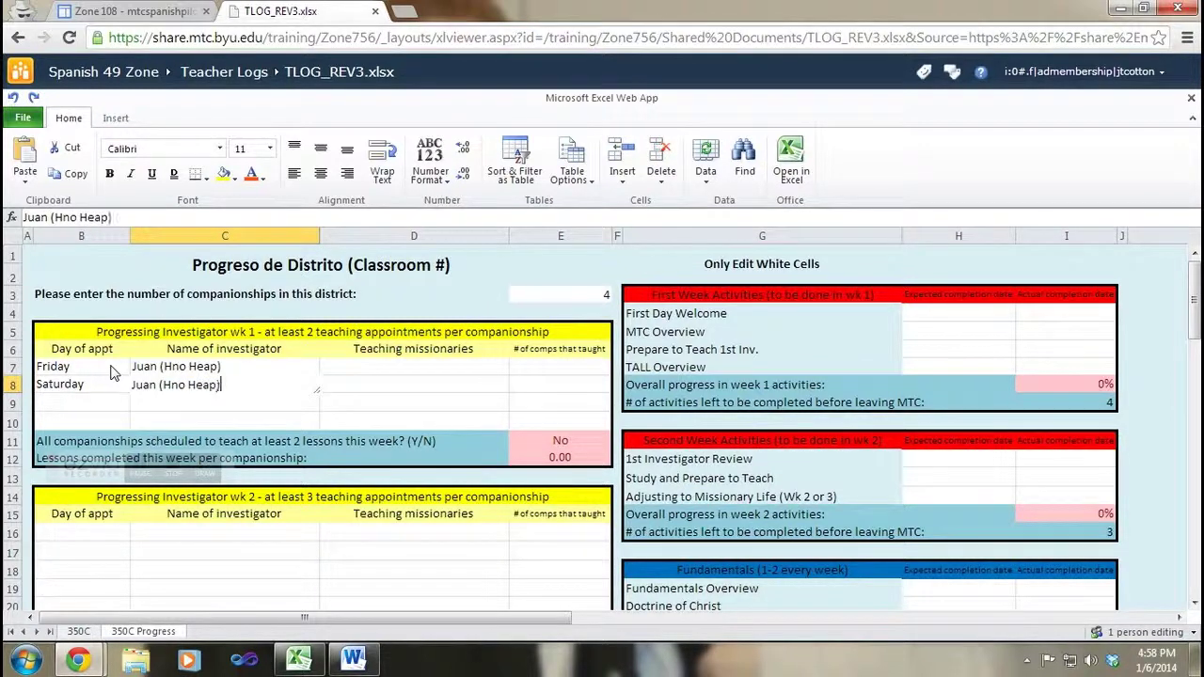
{"action": "key", "text": "Tab"}
{"action": "key", "text": "Up"}
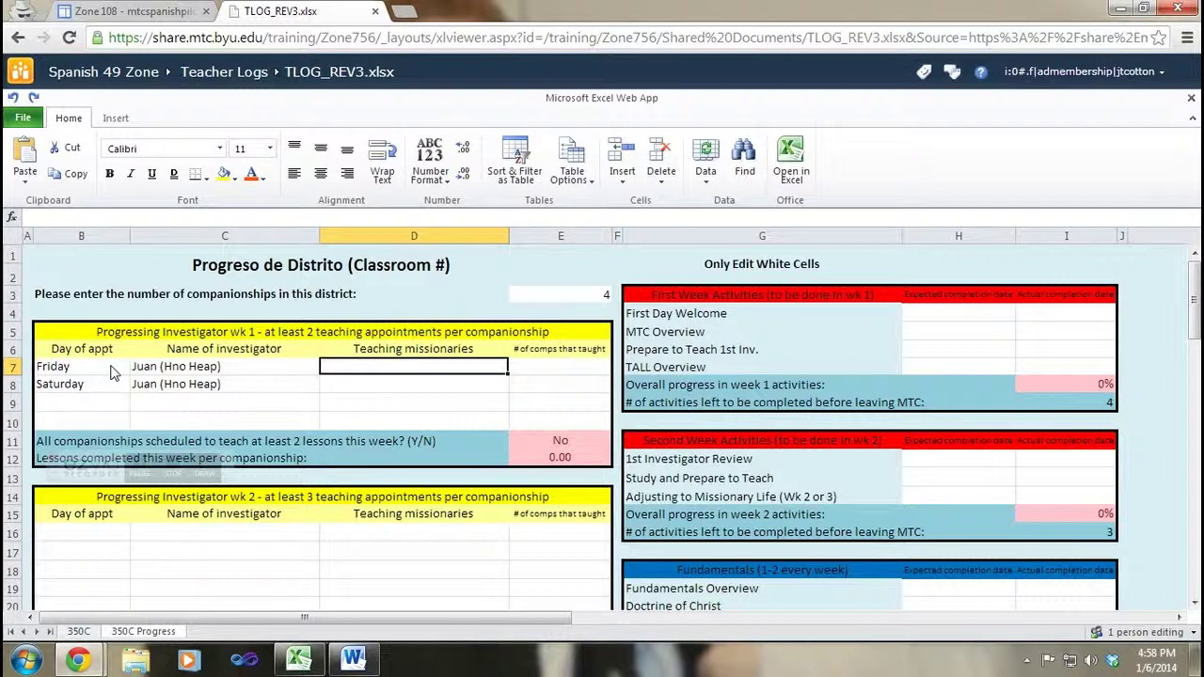
Step: Enter 'AyB, CyD, EyF, GyH' as the teaching missionaries in both D7 and D8
{"action": "type", "text": "AyB, "}
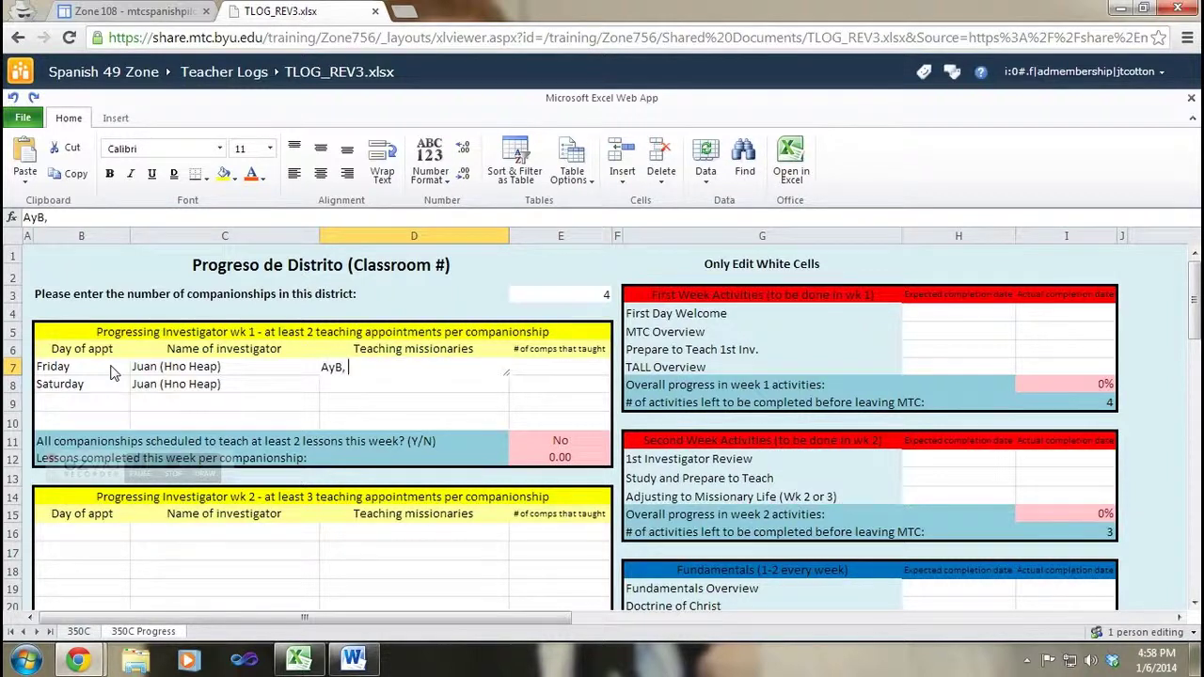
{"action": "type", "text": "CyD"}
{"action": "key", "text": "BackSpace"}
{"action": "key", "text": "BackSpace"}
{"action": "type", "text": "yD, EyF,"}
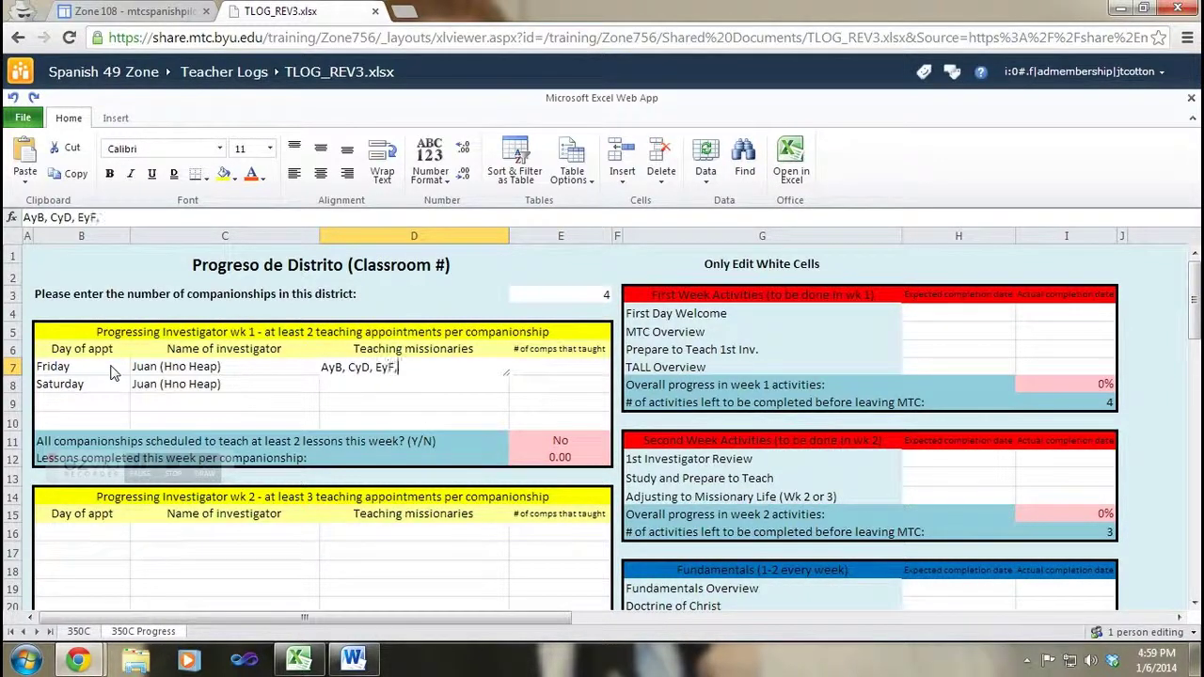
{"action": "type", "text": " GyH"}
{"action": "key", "text": "Return"}
{"action": "key", "text": "Up"}
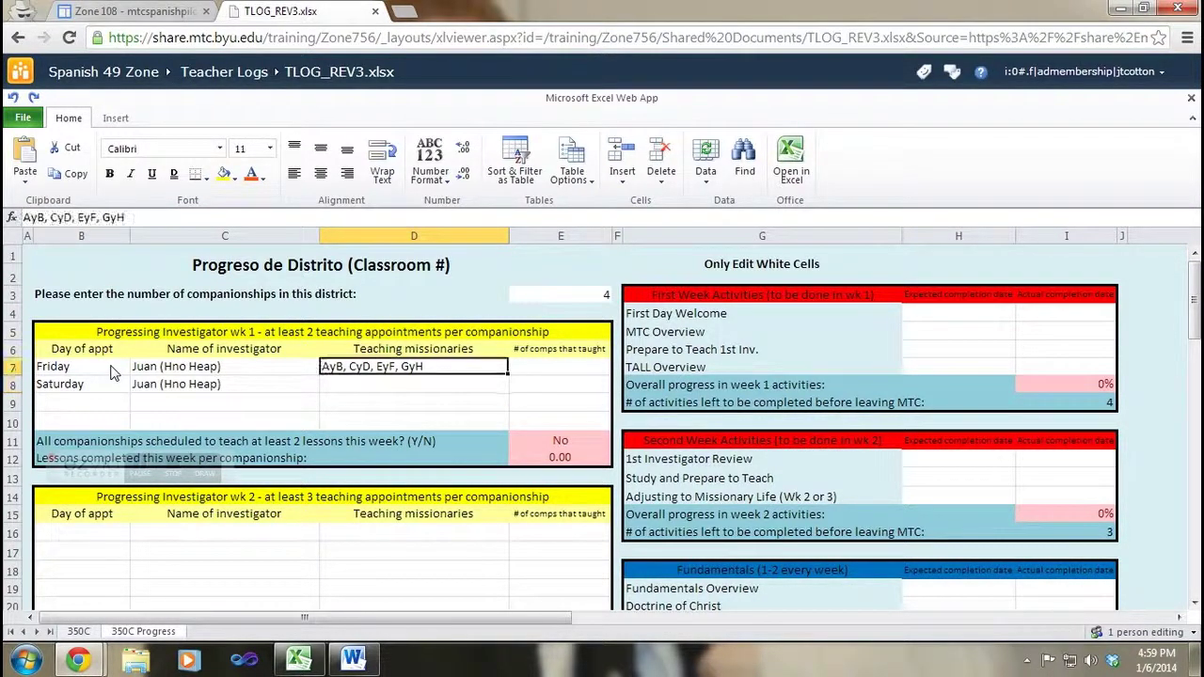
{"action": "key", "text": "Down"}
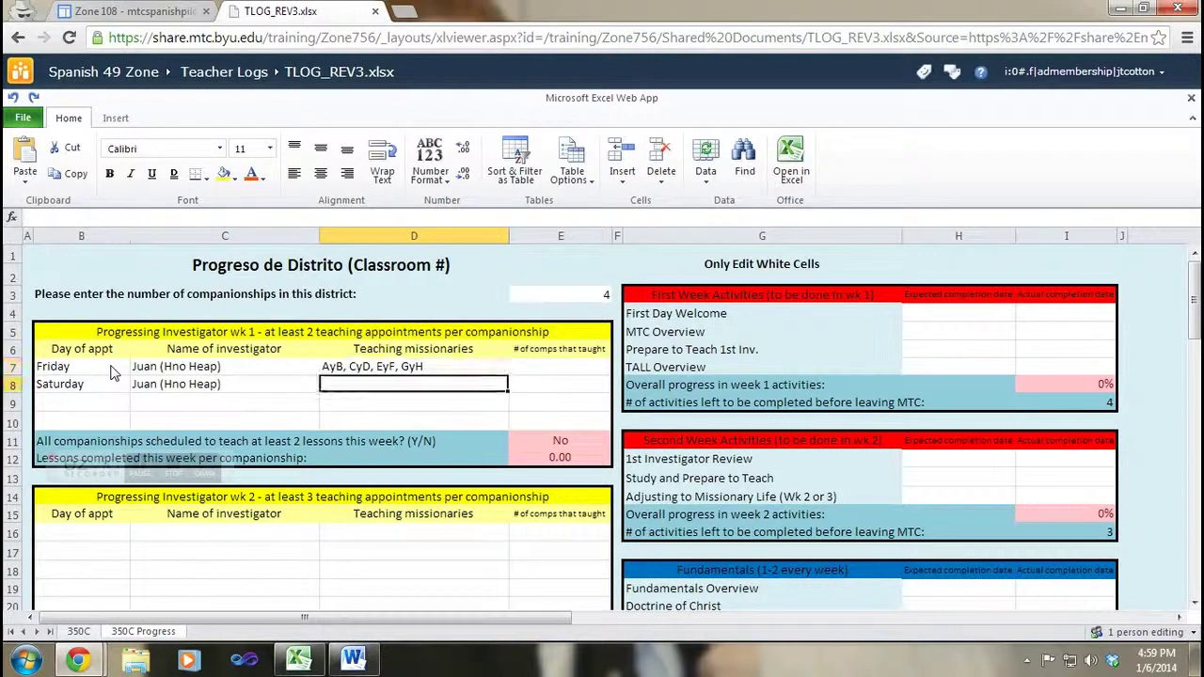
{"action": "type", "text": "AyB"}
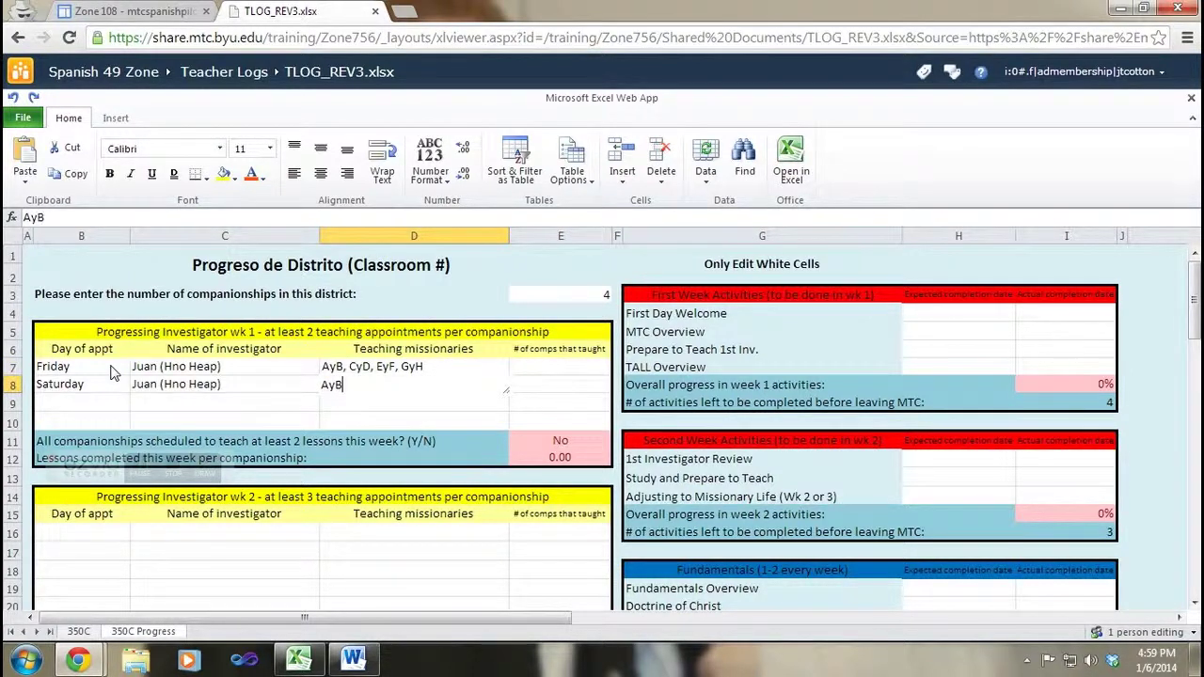
{"action": "type", "text": ", CyD, EyF, GyH"}
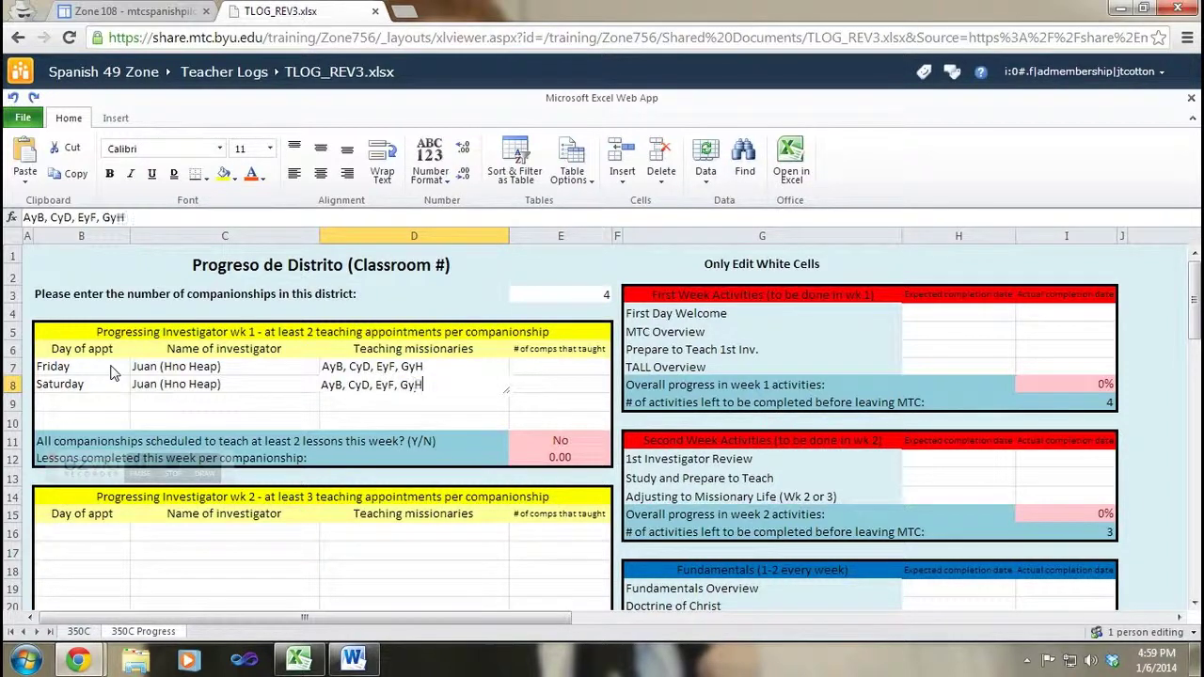
{"action": "key", "text": "Return"}
{"action": "key", "text": "Up"}
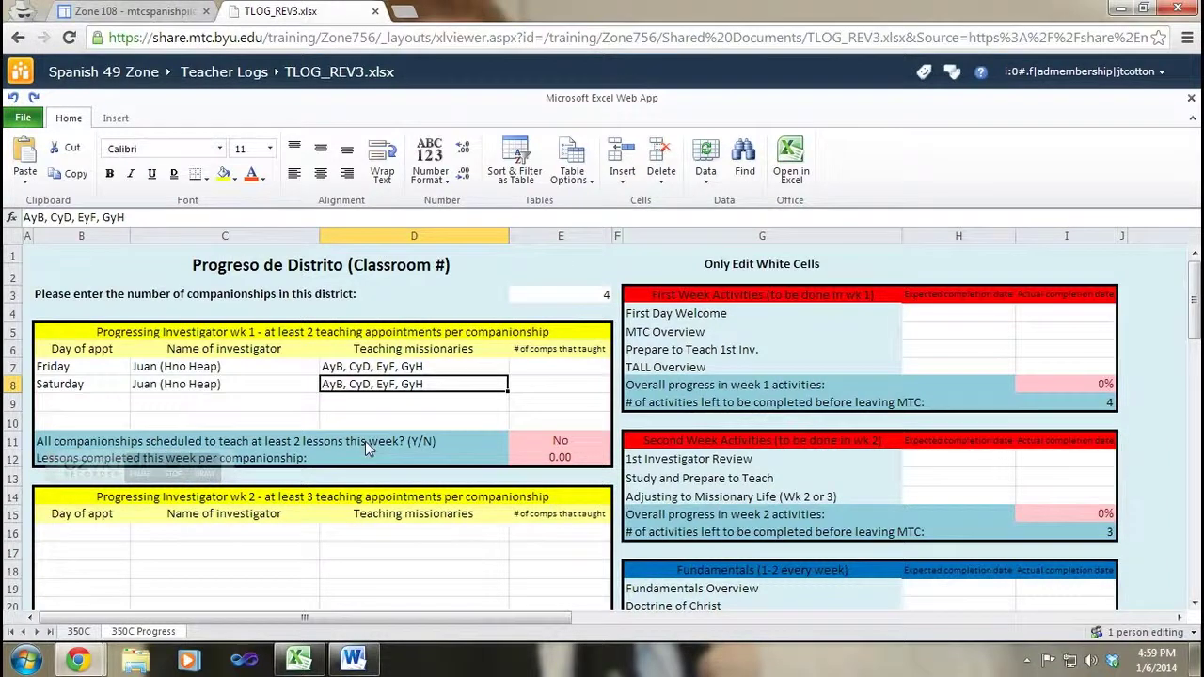
Step: Replace the No answer in E11 with YES
{"action": "left_click", "coordinate": [527, 447]}
{"action": "type", "text": "YES"}
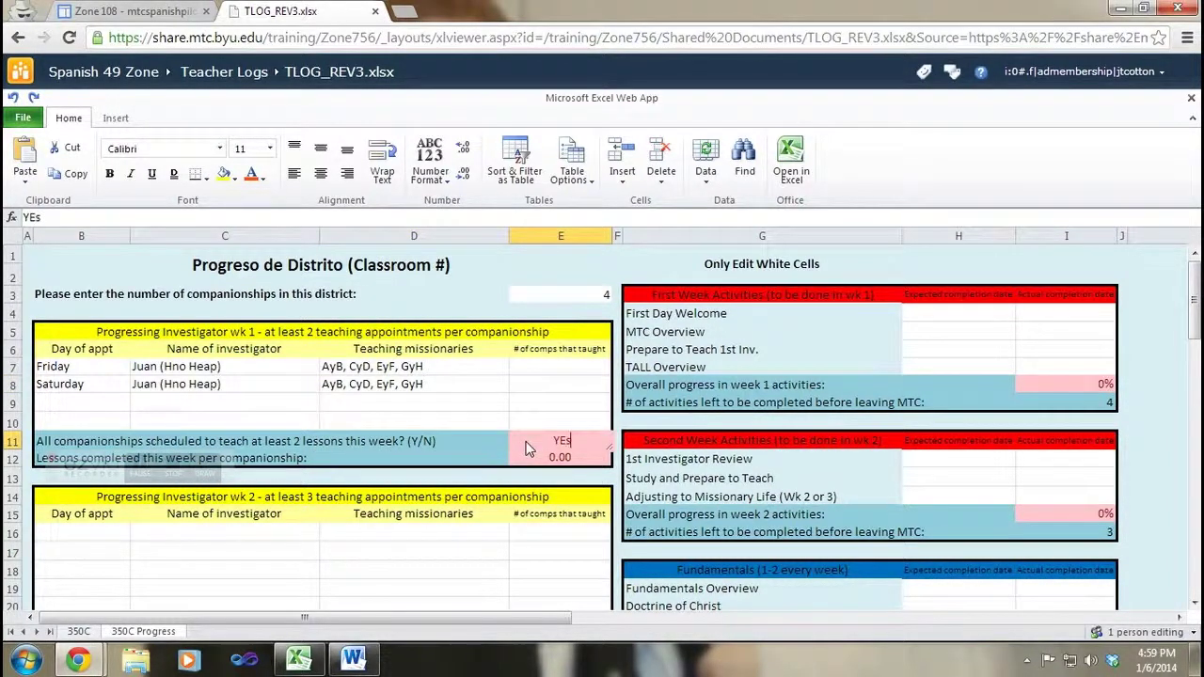
{"action": "key", "text": "Return"}
{"action": "left_click", "coordinate": [526, 443]}
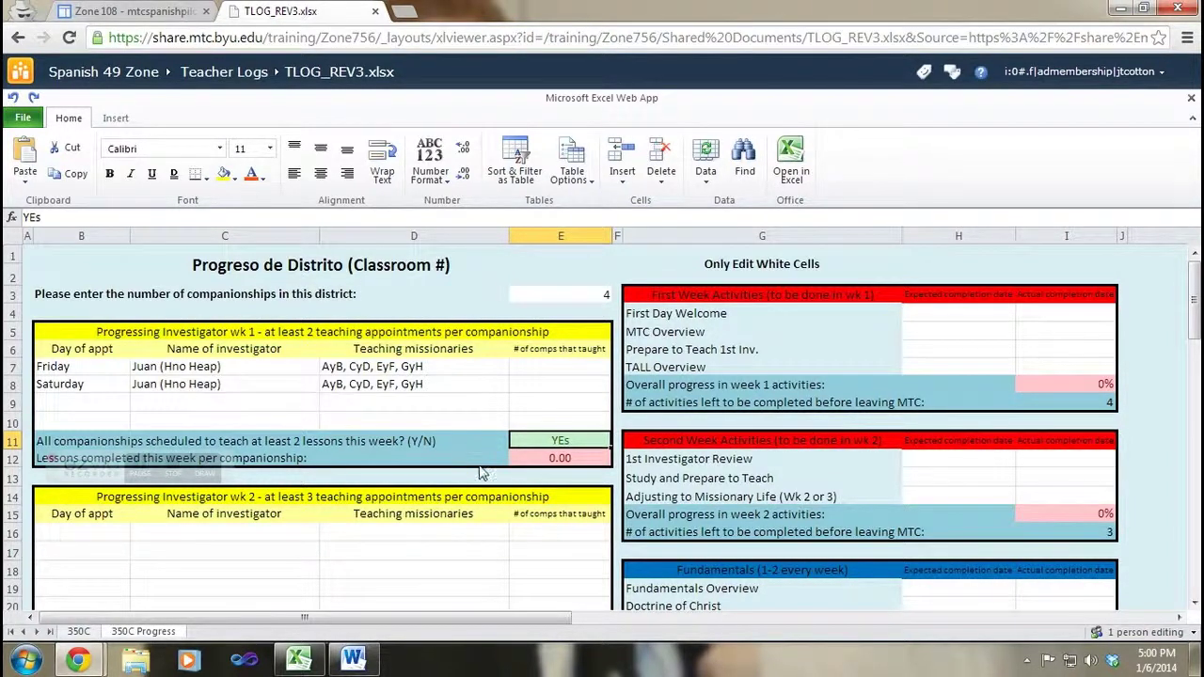
Step: Record 4 companionships teaching on Friday and Saturday in E7 and E8
{"action": "left_click", "coordinate": [555, 372]}
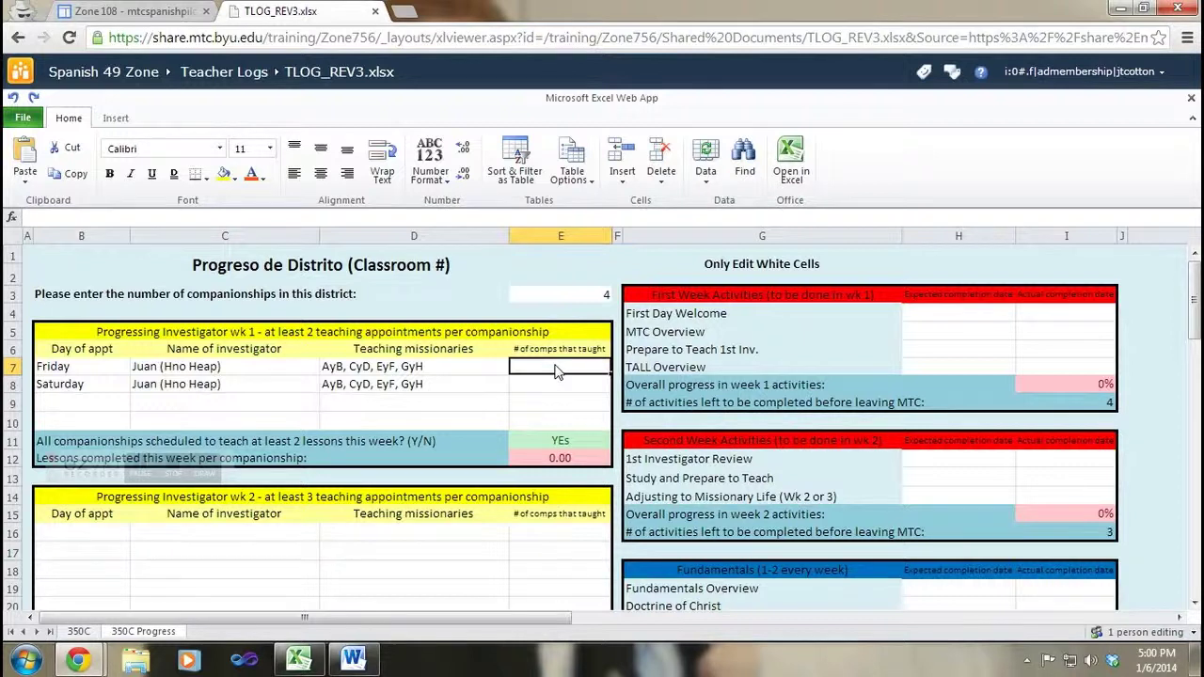
{"action": "type", "text": "1"}
{"action": "key", "text": "Return"}
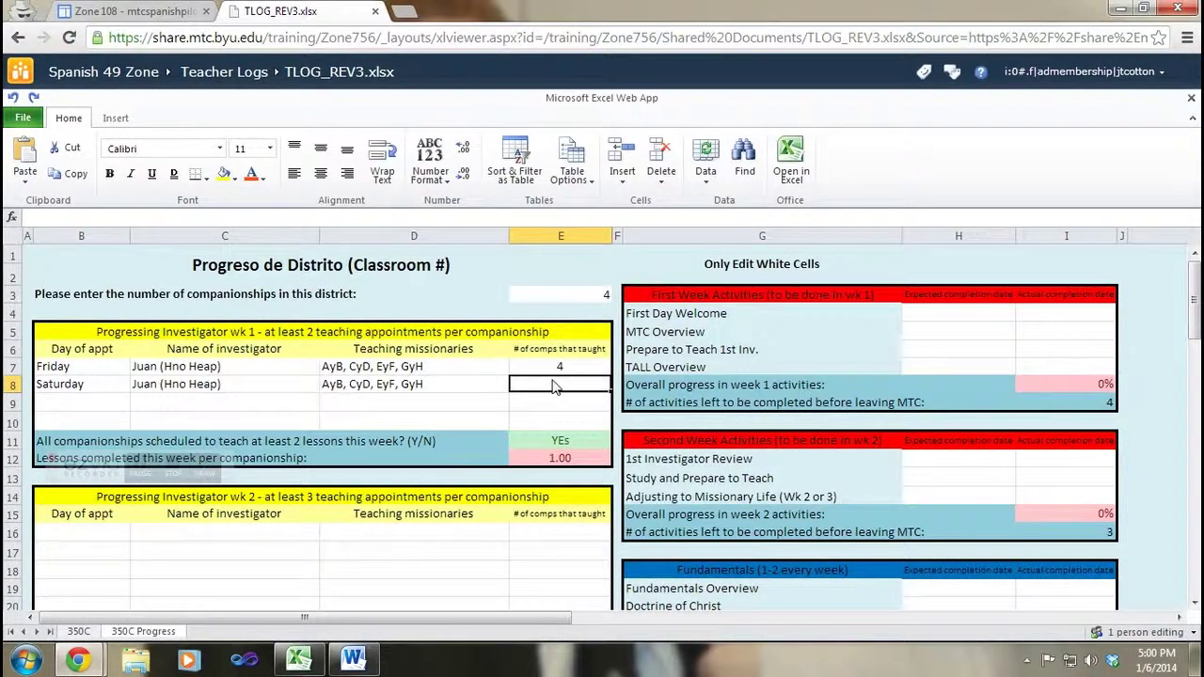
{"action": "type", "text": "4"}
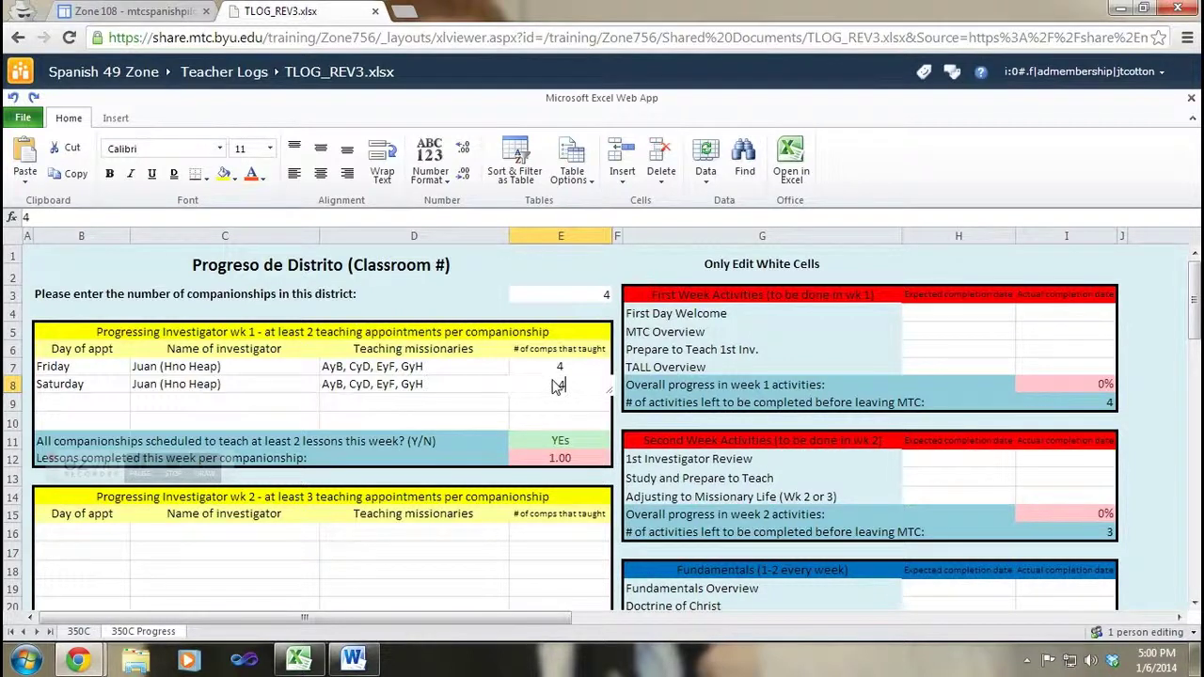
{"action": "key", "text": "Return"}
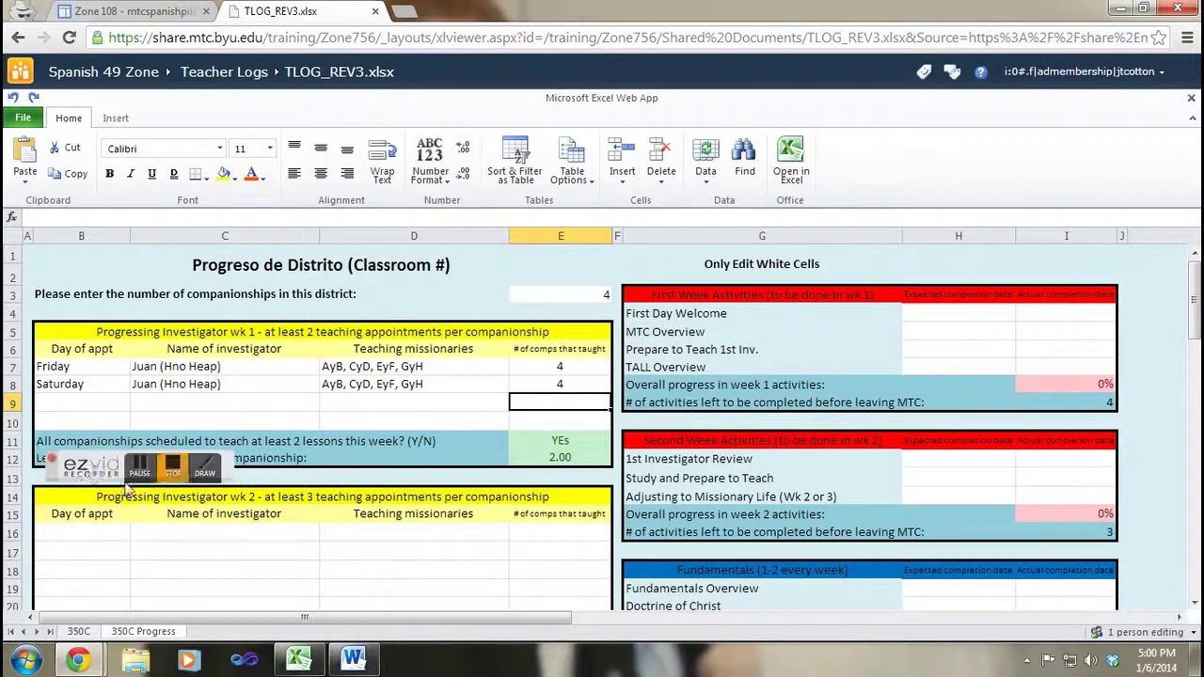
Step: Scroll down to the week 2 investigator appointments table
{"action": "left_click", "coordinate": [414, 553]}
{"action": "scroll", "coordinate": [139, 362], "scroll_direction": "down", "scroll_amount": 3}
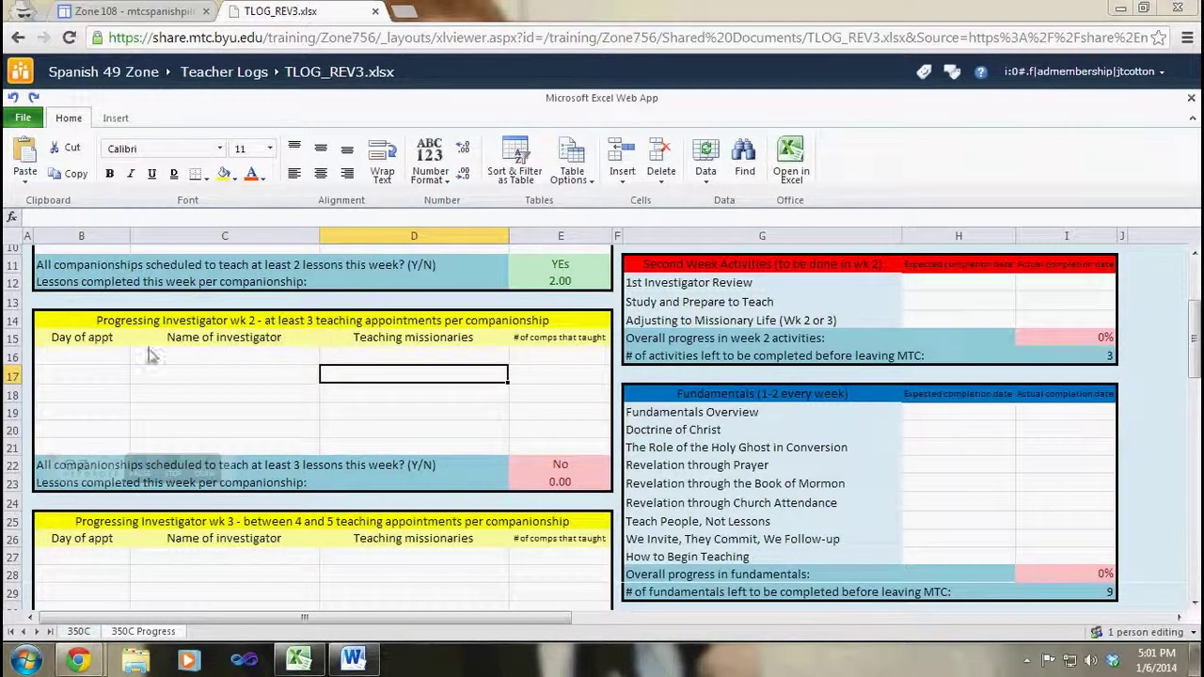
Step: Log a Monday week 2 appointment in row 16 with the investigator's name
{"action": "left_click", "coordinate": [120, 359]}
{"action": "type", "text": "Monday"}
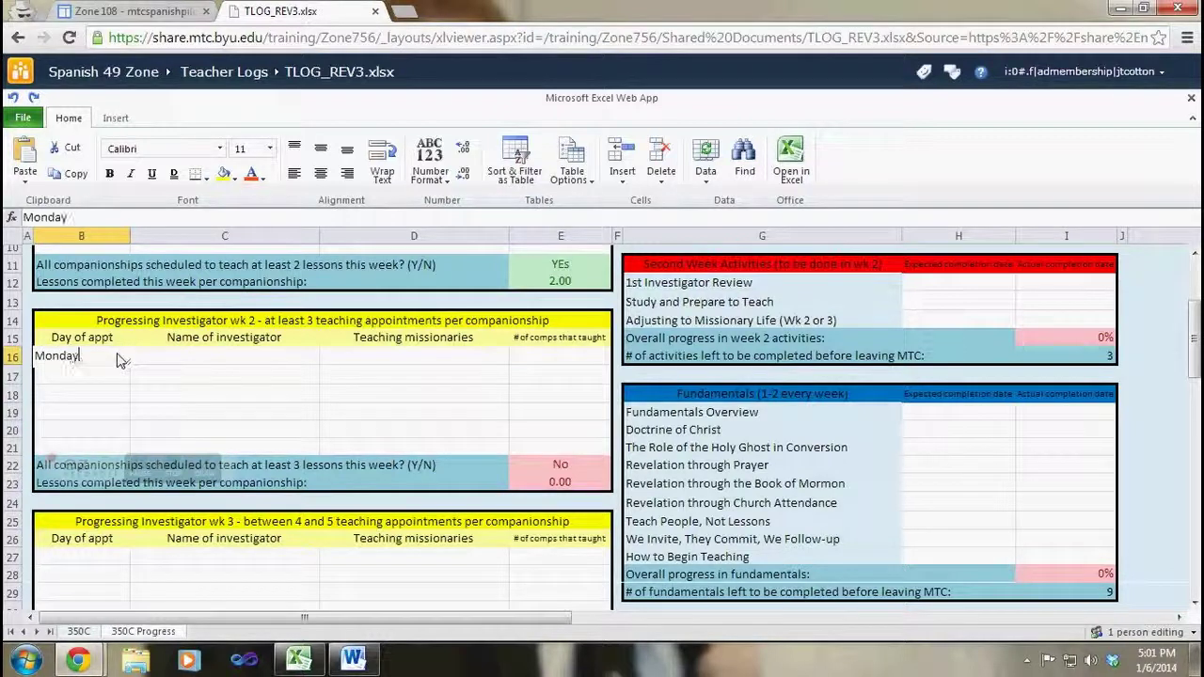
{"action": "key", "text": "Tab"}
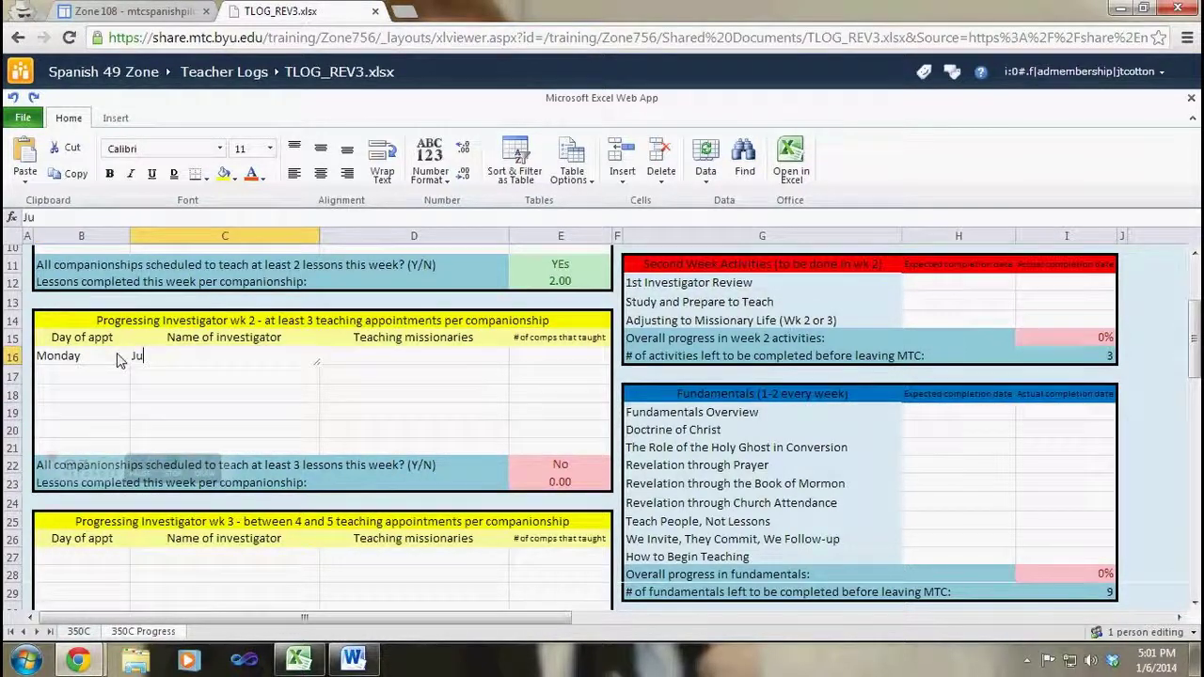
{"action": "type", "text": "Heap)"}
{"action": "key", "text": "Return"}
{"action": "key", "text": "Left"}
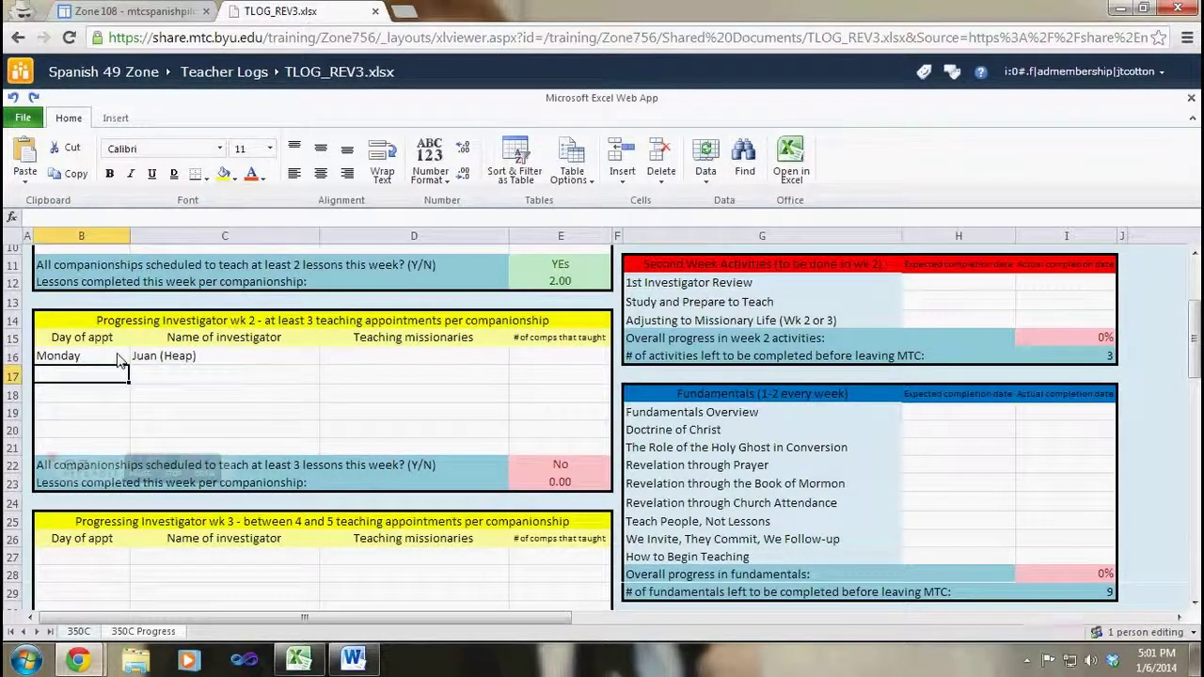
Step: Add Tuesday and Wednesday rows and enter their investigator names
{"action": "type", "text": "Tuesday"}
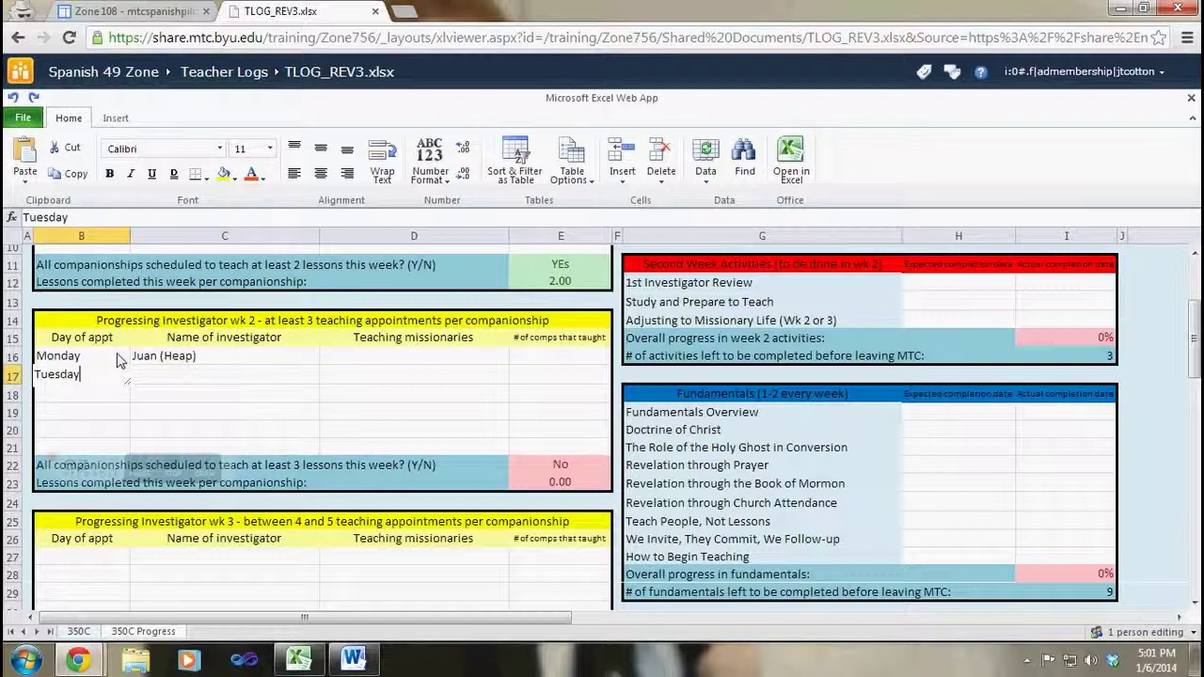
{"action": "key", "text": "Return"}
{"action": "type", "text": "Wed"}
{"action": "type", "text": "nesday"}
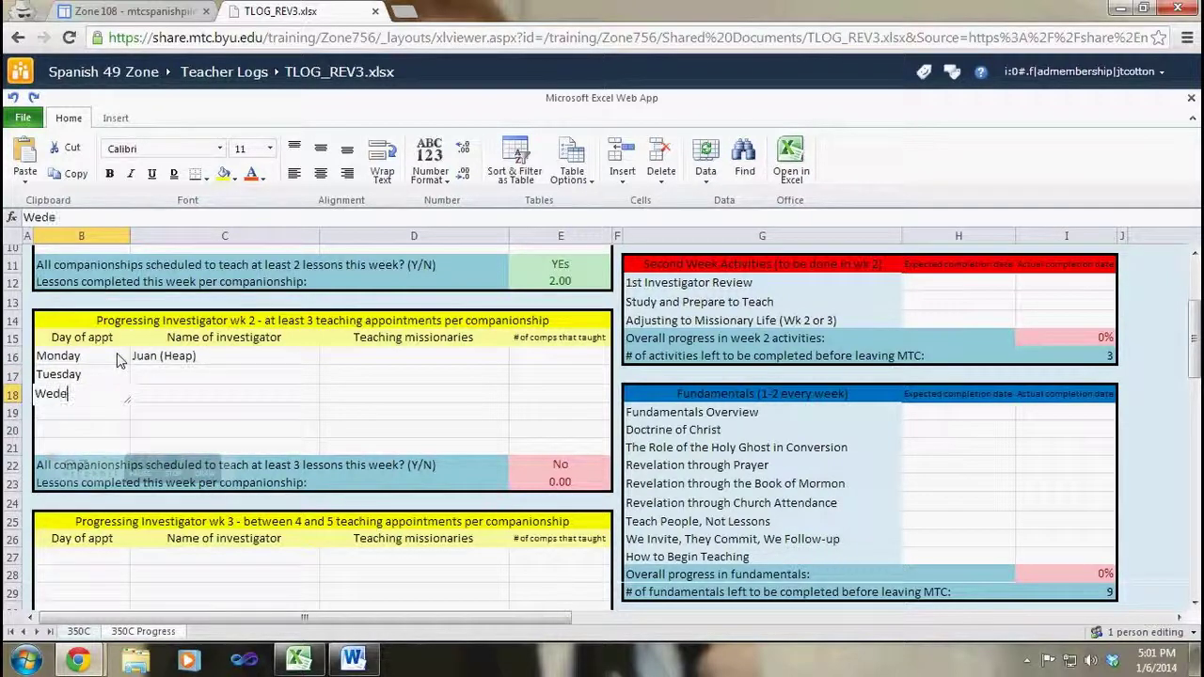
{"action": "key", "text": "Tab"}
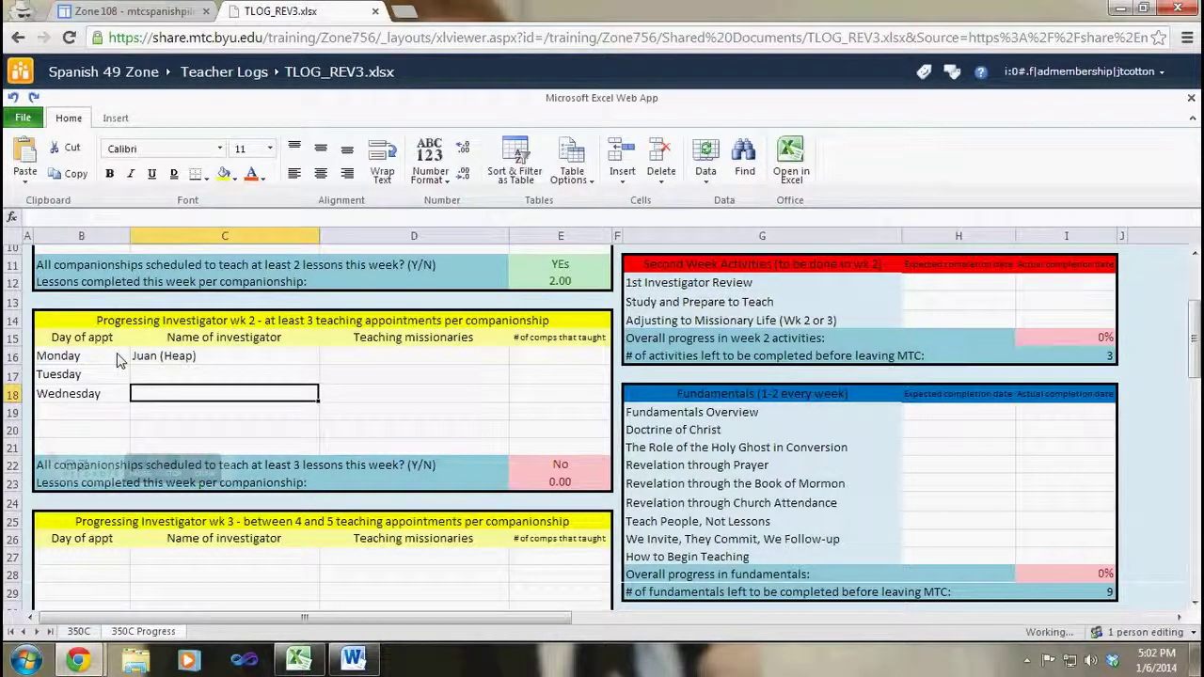
{"action": "key", "text": "Up"}
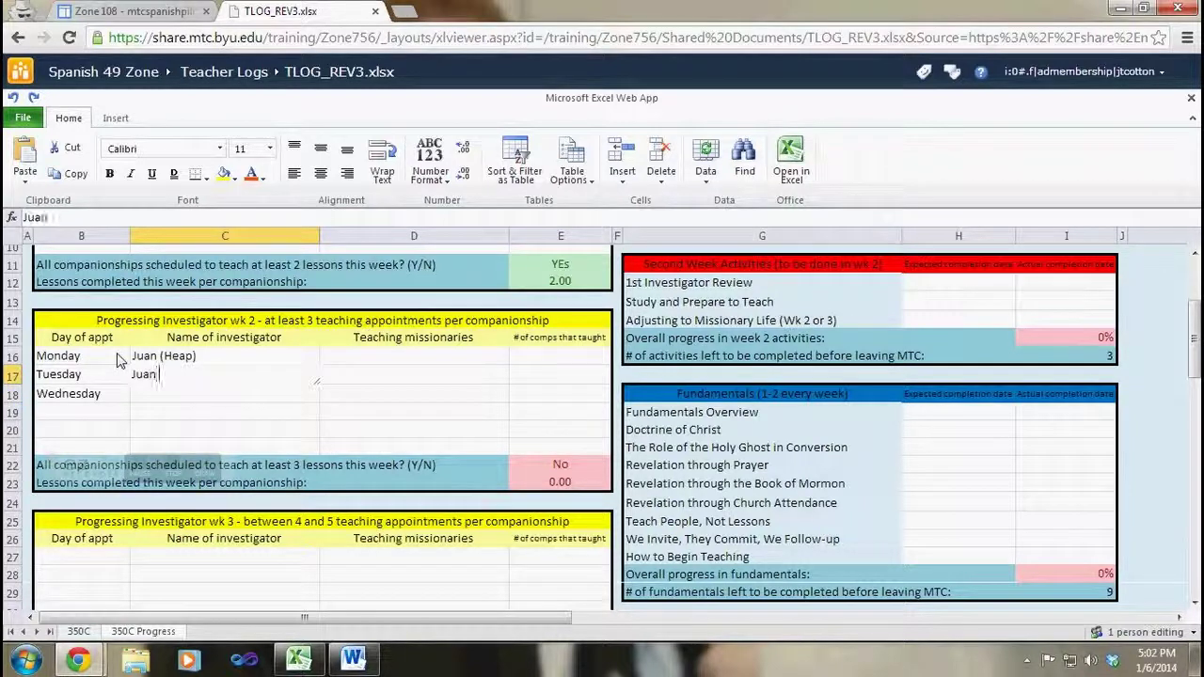
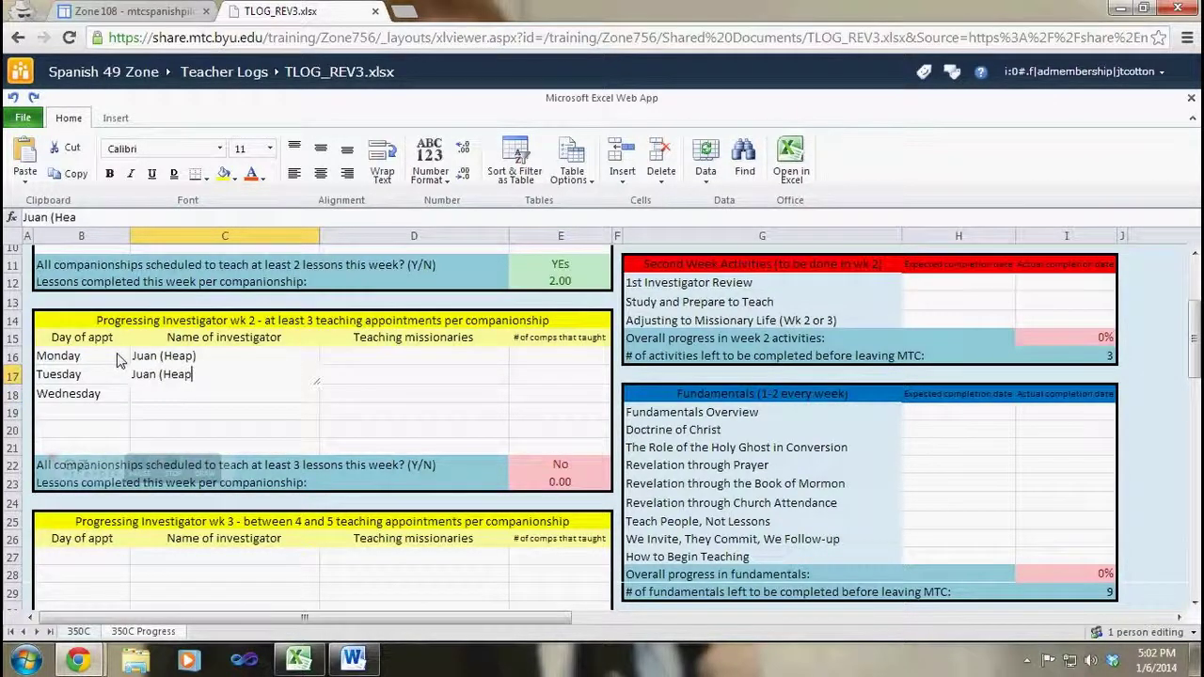
{"action": "key", "text": "Return"}
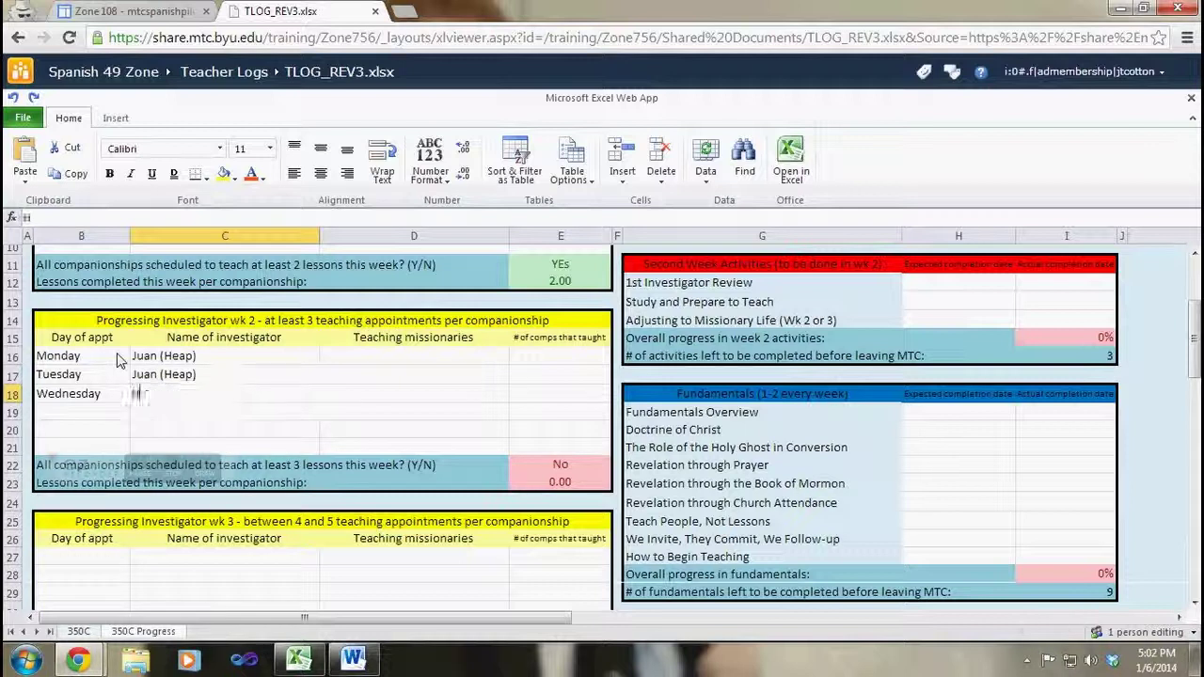
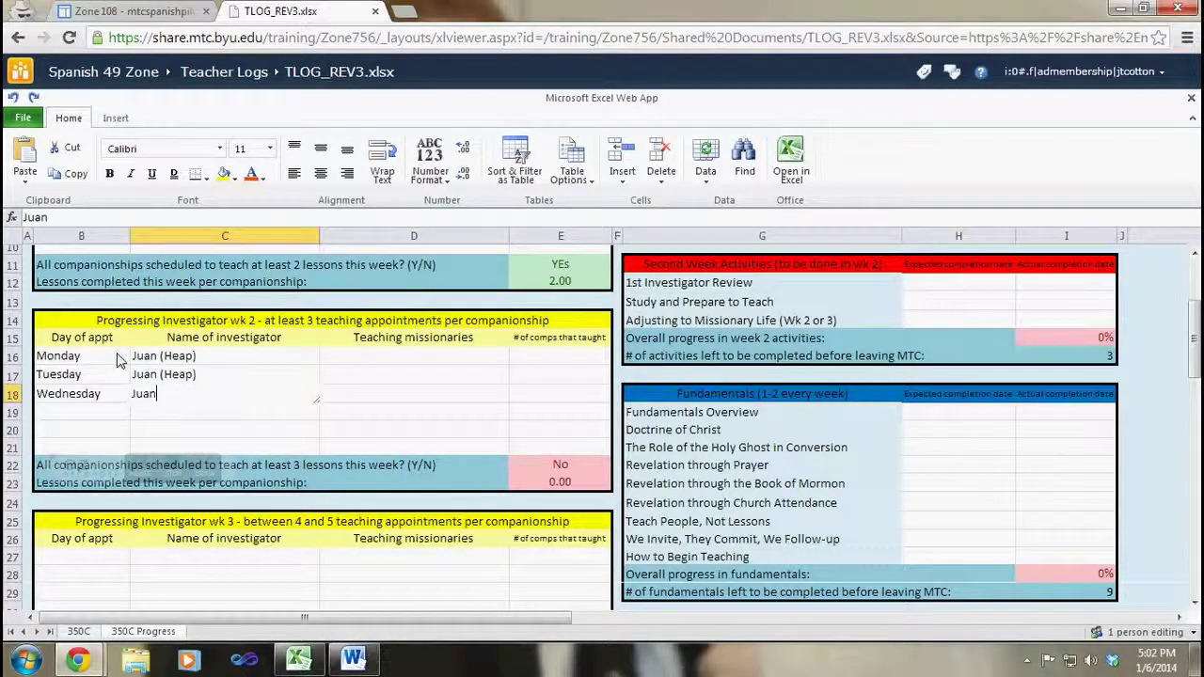
{"action": "key", "text": "Return"}
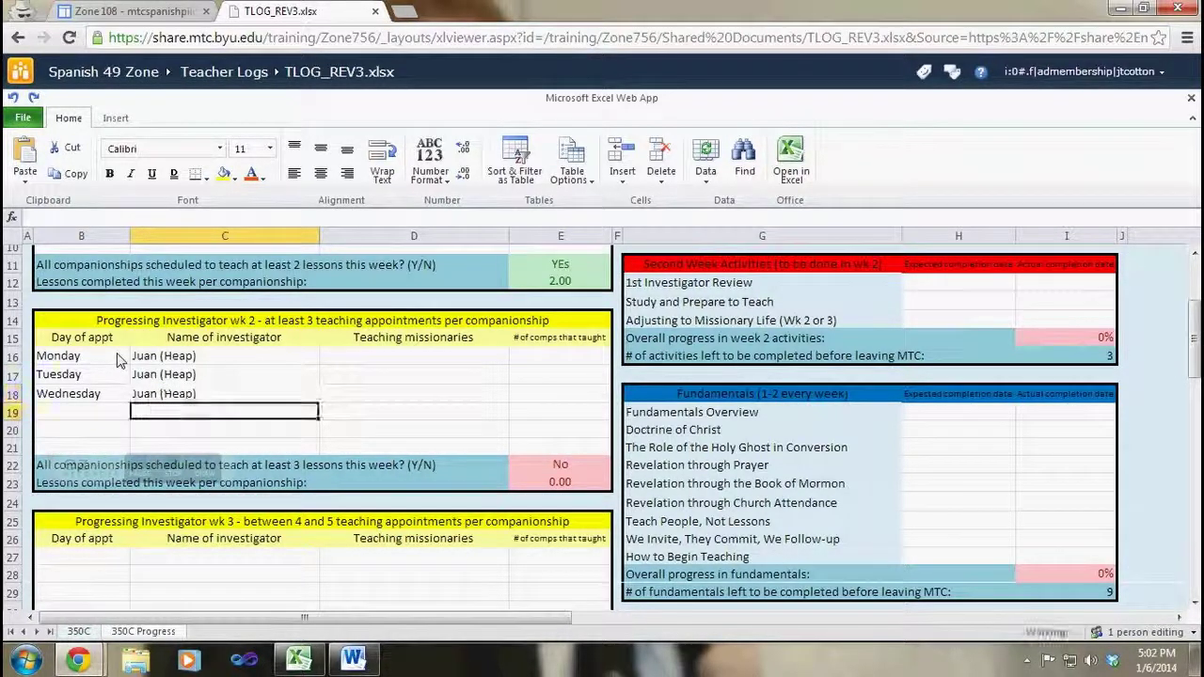
Step: Add a Friday row with a second investigator's name
{"action": "key", "text": "Up"}
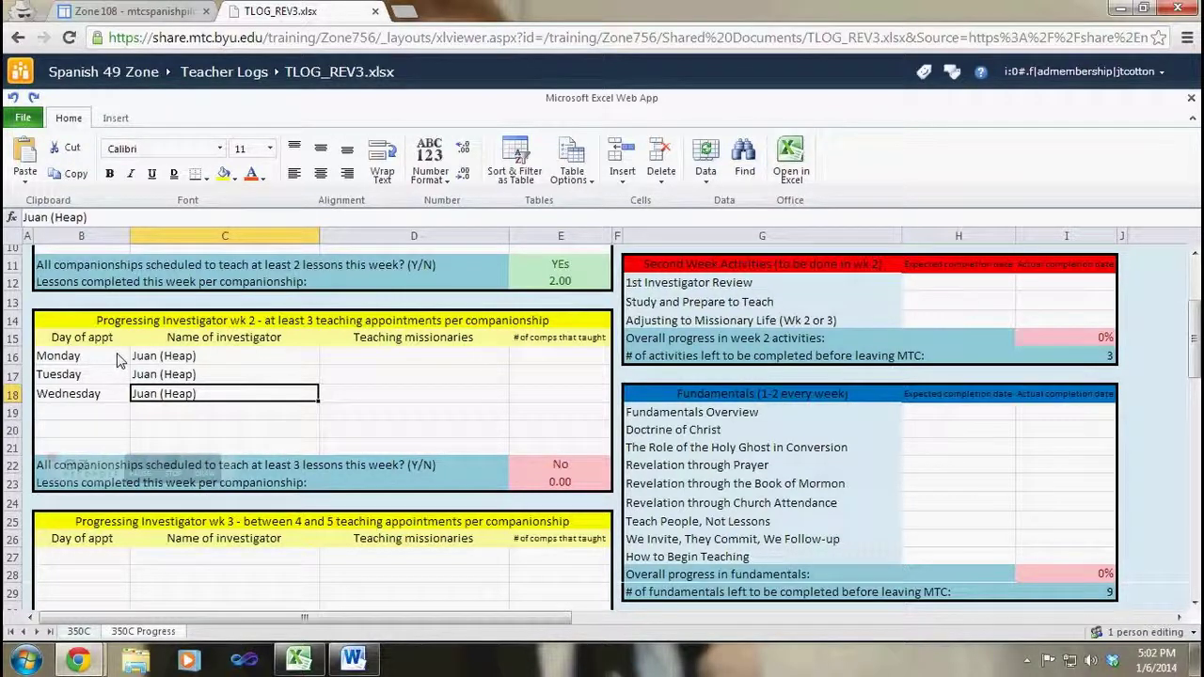
{"action": "key", "text": "Up"}
{"action": "key", "text": "Up"}
{"action": "key", "text": "Down"}
{"action": "key", "text": "Down"}
{"action": "key", "text": "Down"}
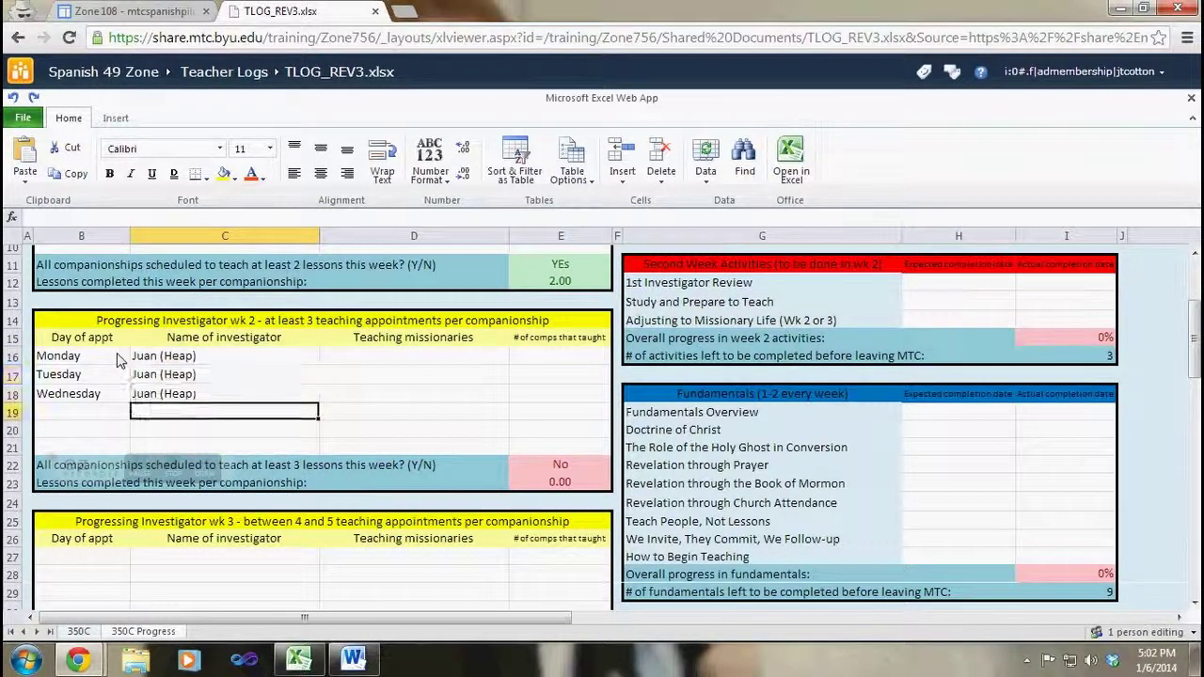
{"action": "key", "text": "Left"}
{"action": "type", "text": "Friday"}
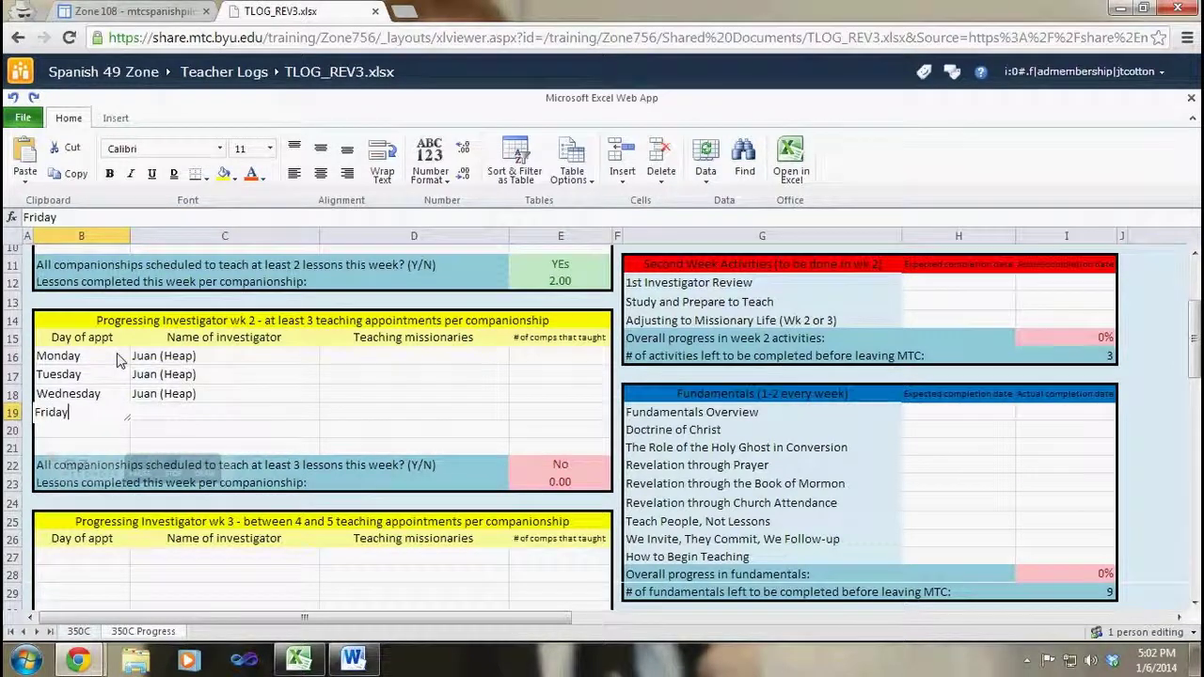
{"action": "key", "text": "Tab"}
{"action": "key", "text": "F2"}
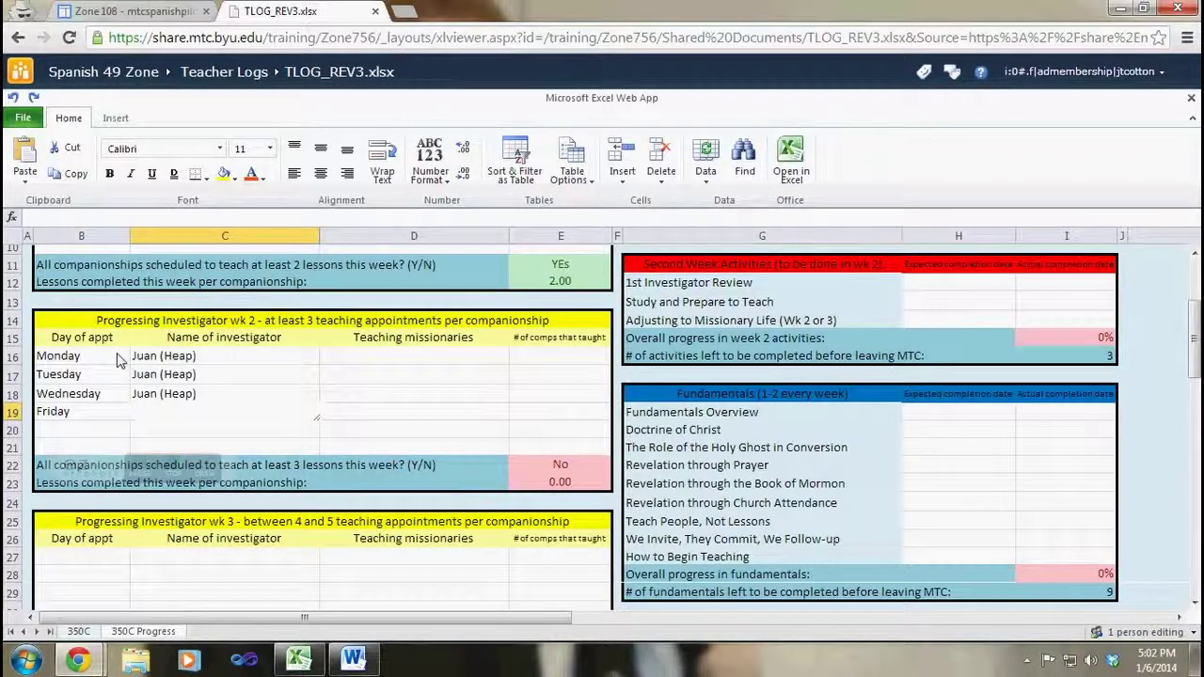
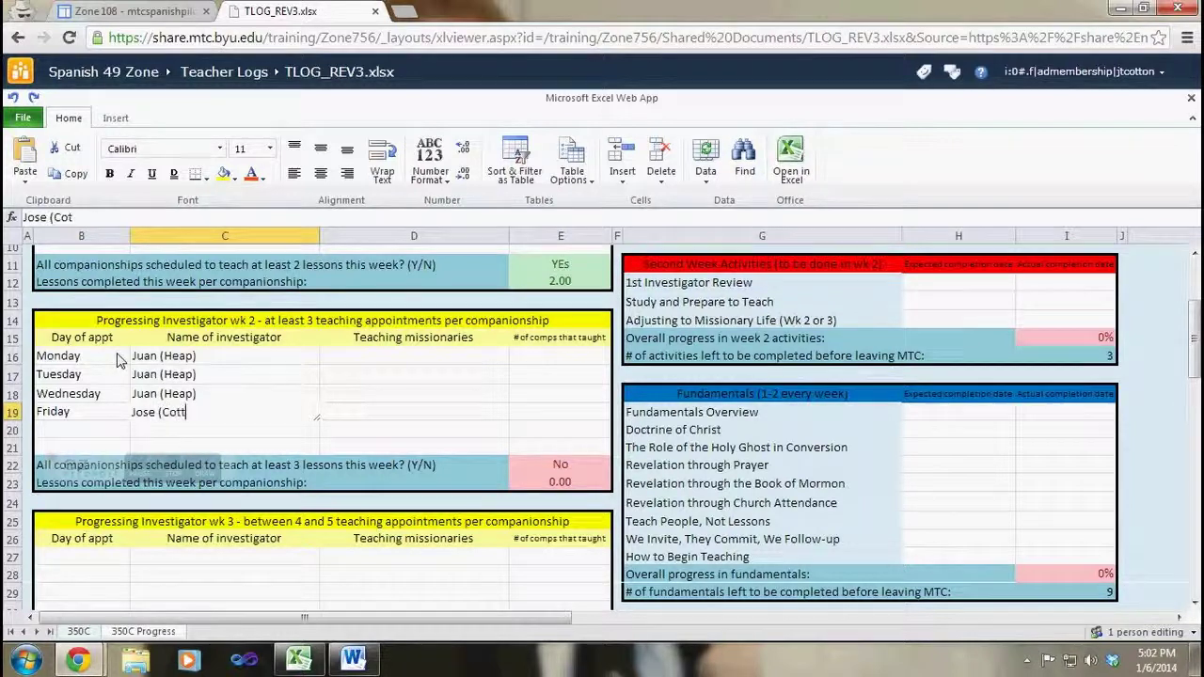
{"action": "key", "text": "Return"}
{"action": "key", "text": "Left"}
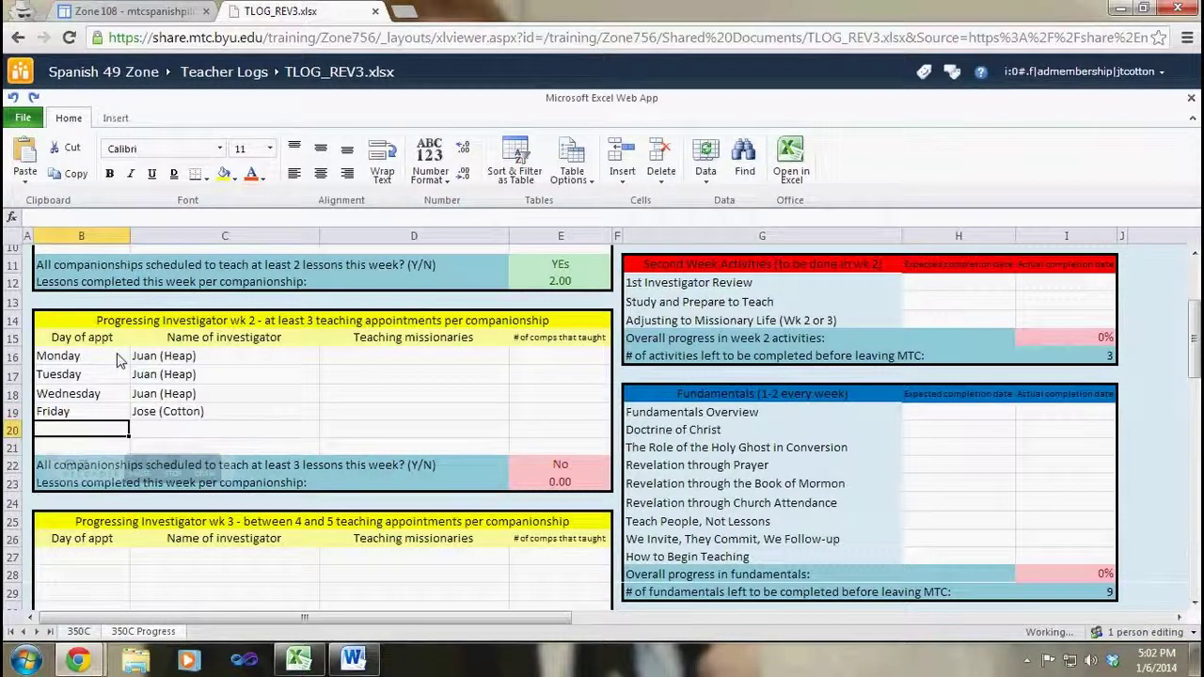
Step: Add a Saturday row and start typing the second investigator's name
{"action": "type", "text": "Saturday"}
{"action": "key", "text": "Tab"}
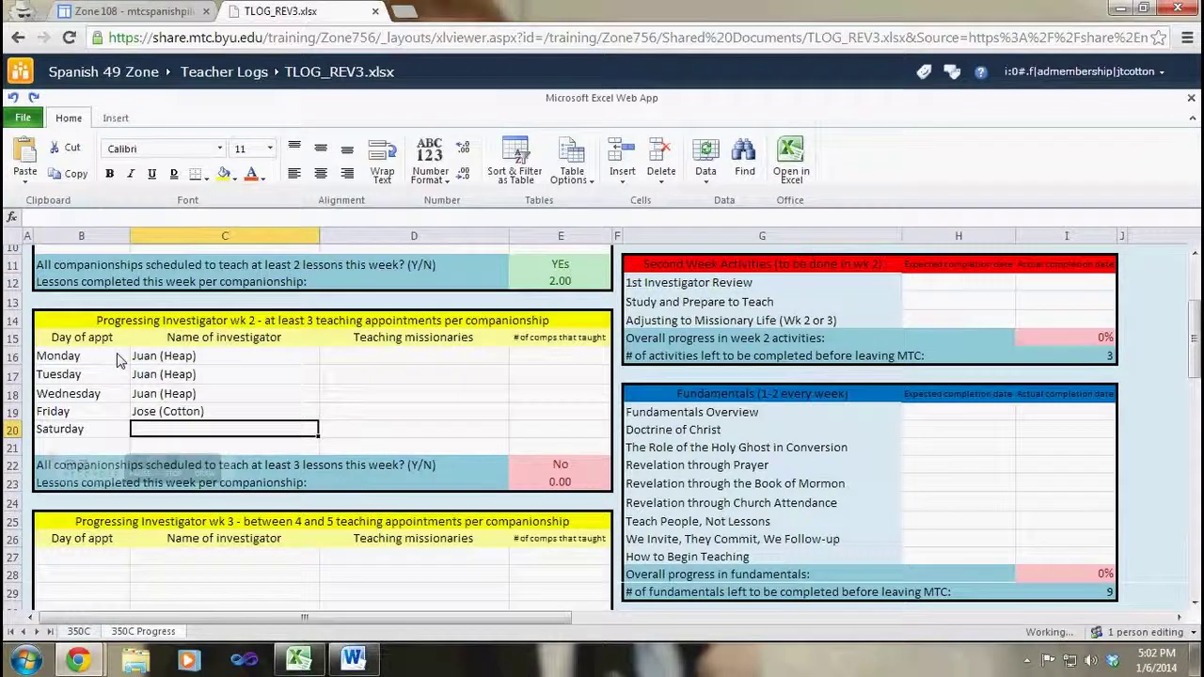
{"action": "type", "text": "K"}
{"action": "key", "text": "BackSpace"}
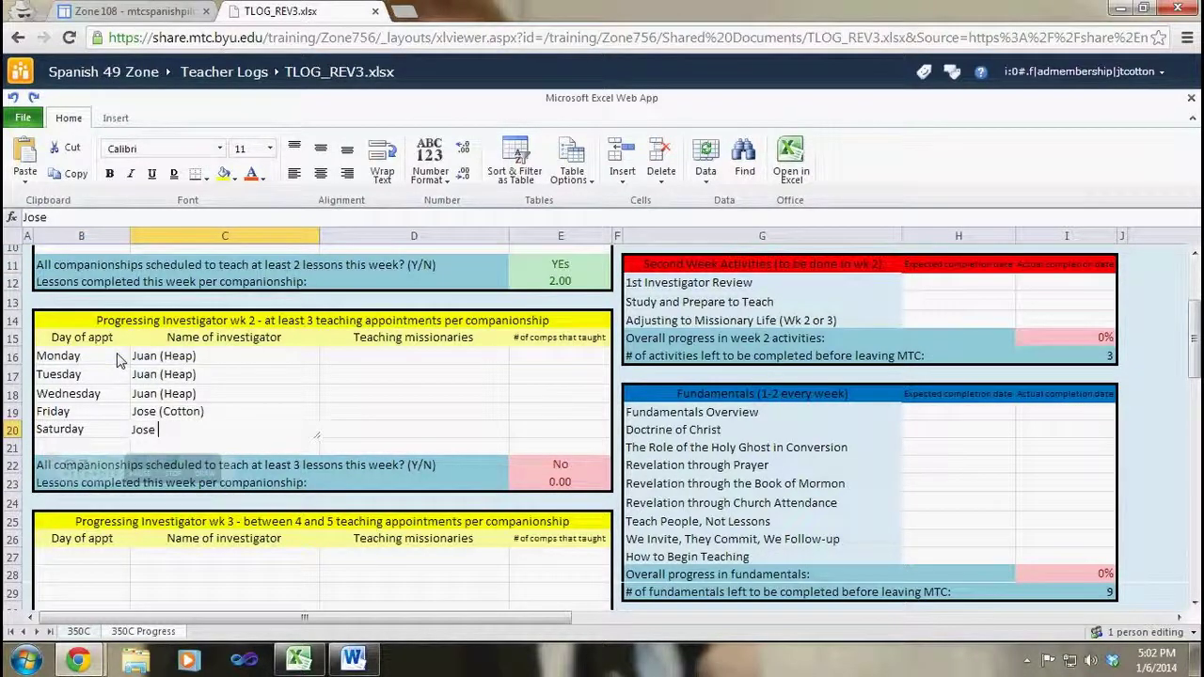
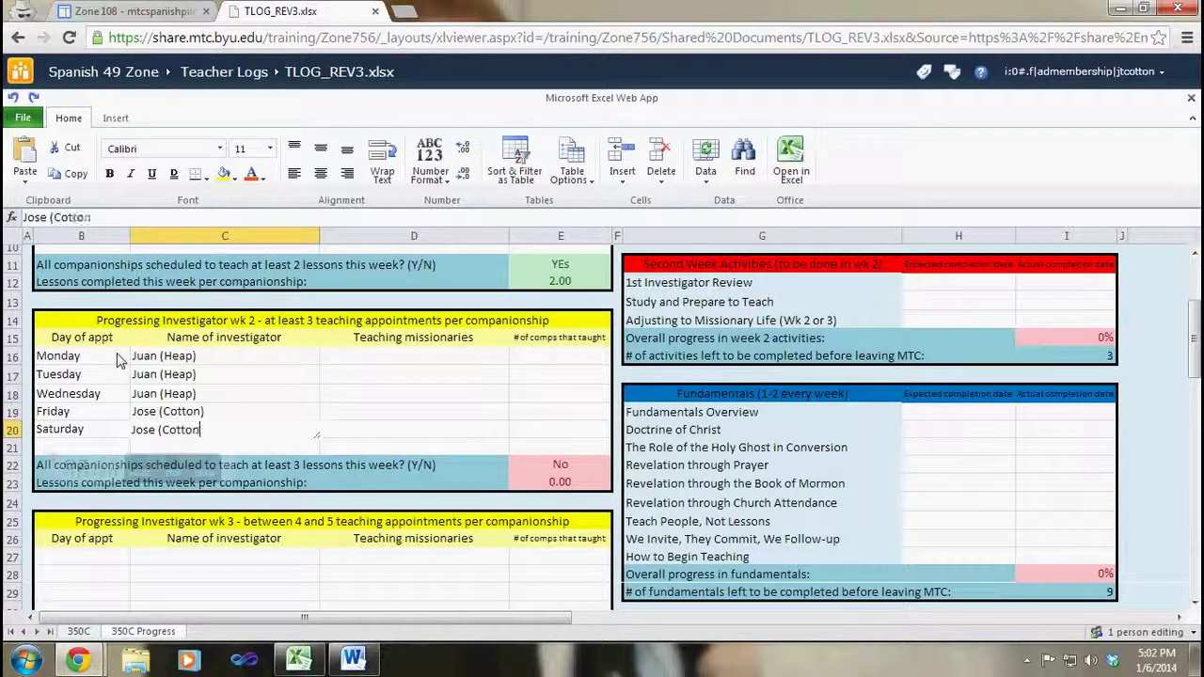
Step: Finish Saturday's investigator name in C20 and move to Monday's Teaching missionaries cell
{"action": "key", "text": "Return"}
{"action": "key", "text": "Up"}
{"action": "key", "text": "Up"}
{"action": "key", "text": "Up"}
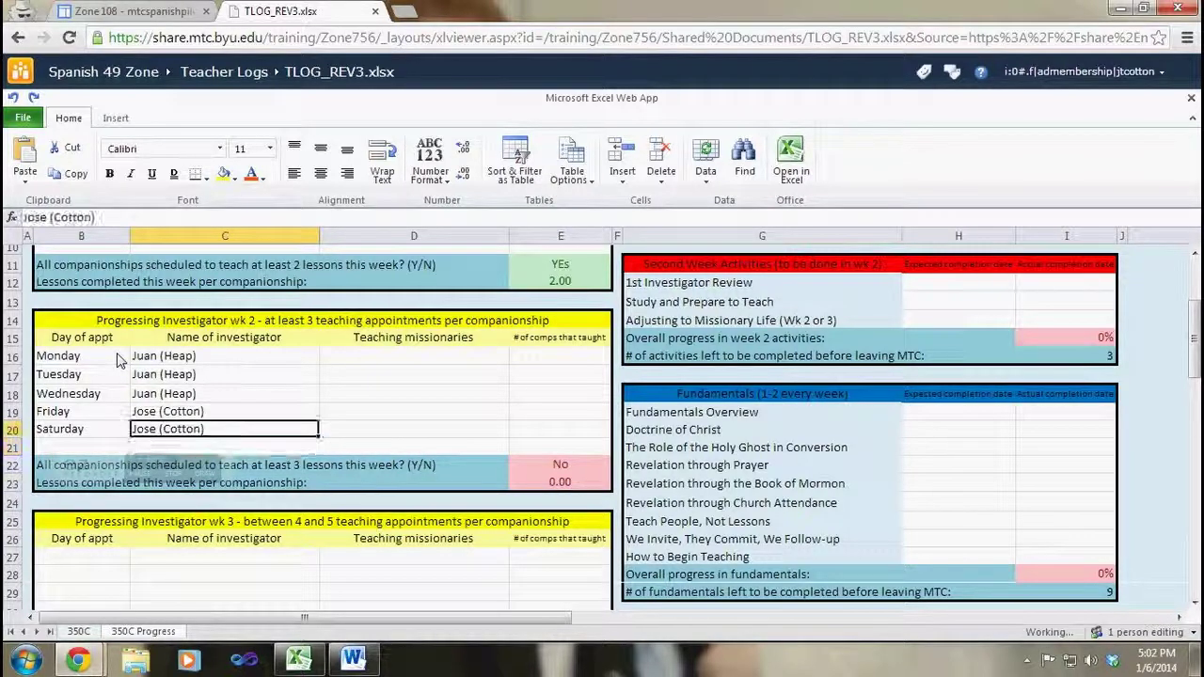
{"action": "key", "text": "Up"}
{"action": "key", "text": "Up"}
{"action": "key", "text": "Up"}
{"action": "key", "text": "Down"}
{"action": "key", "text": "Right"}
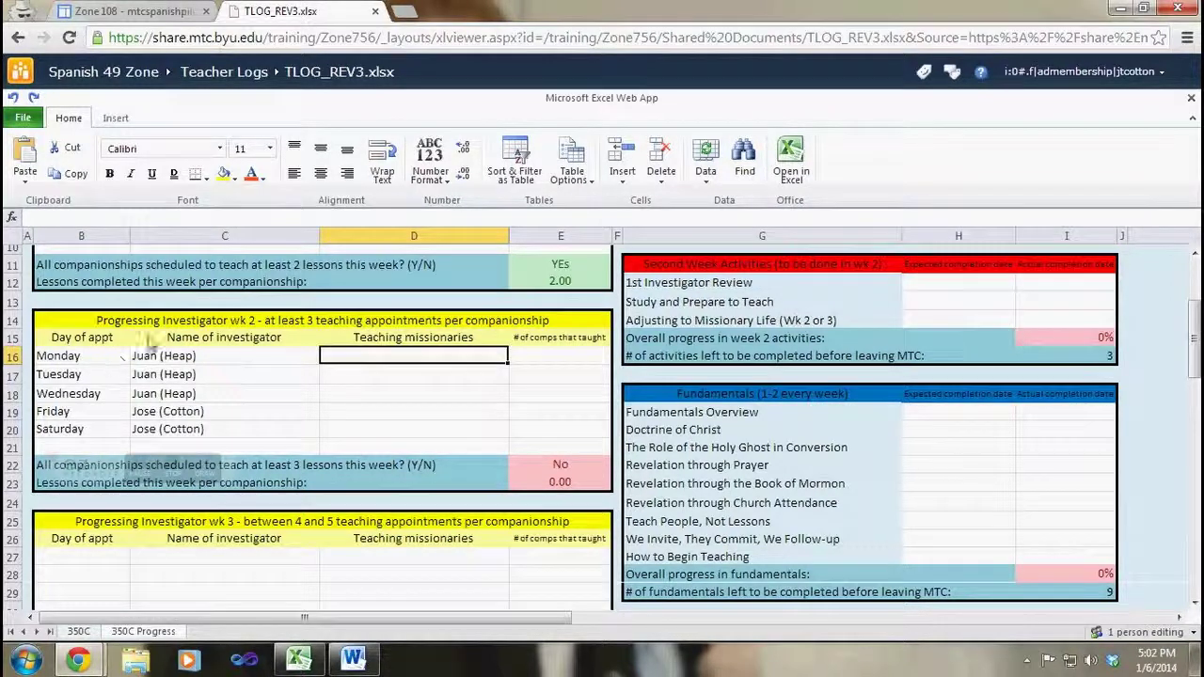
Step: Enter 'AyB, CyD, EyF, GyH' as teaching missionaries for Monday, Tuesday and Wednesday
{"action": "left_click", "coordinate": [165, 361]}
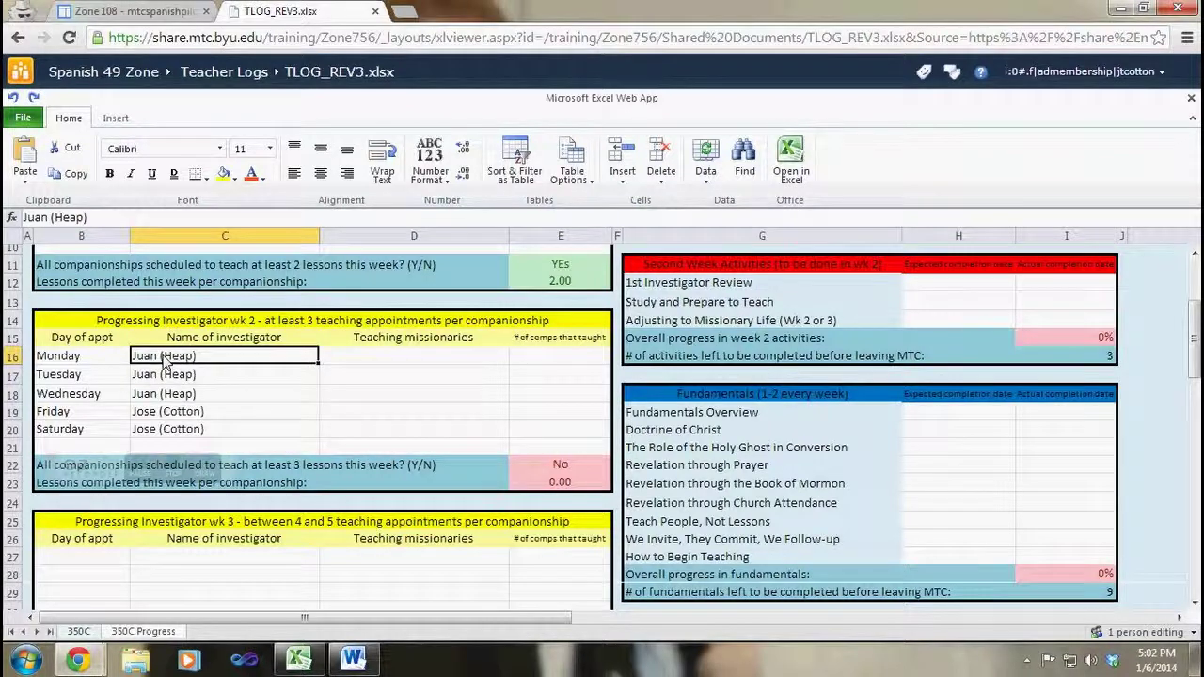
{"action": "key", "text": "Tab"}
{"action": "type", "text": "Ay"}
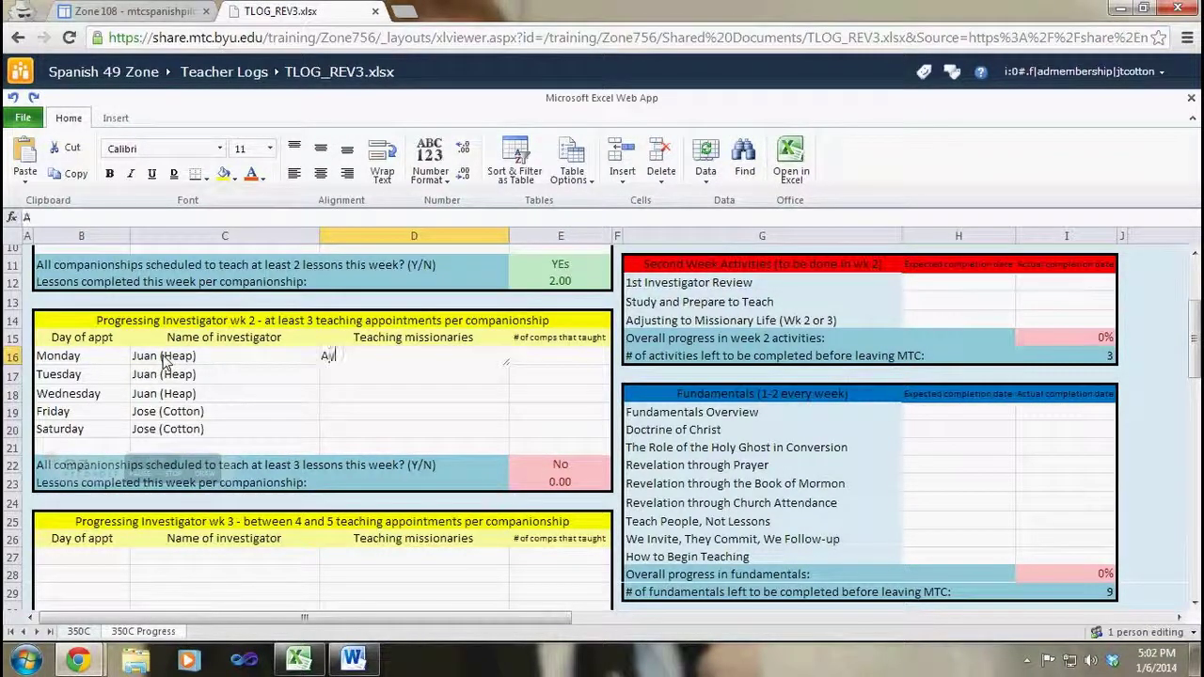
{"action": "type", "text": "B, CyD"}
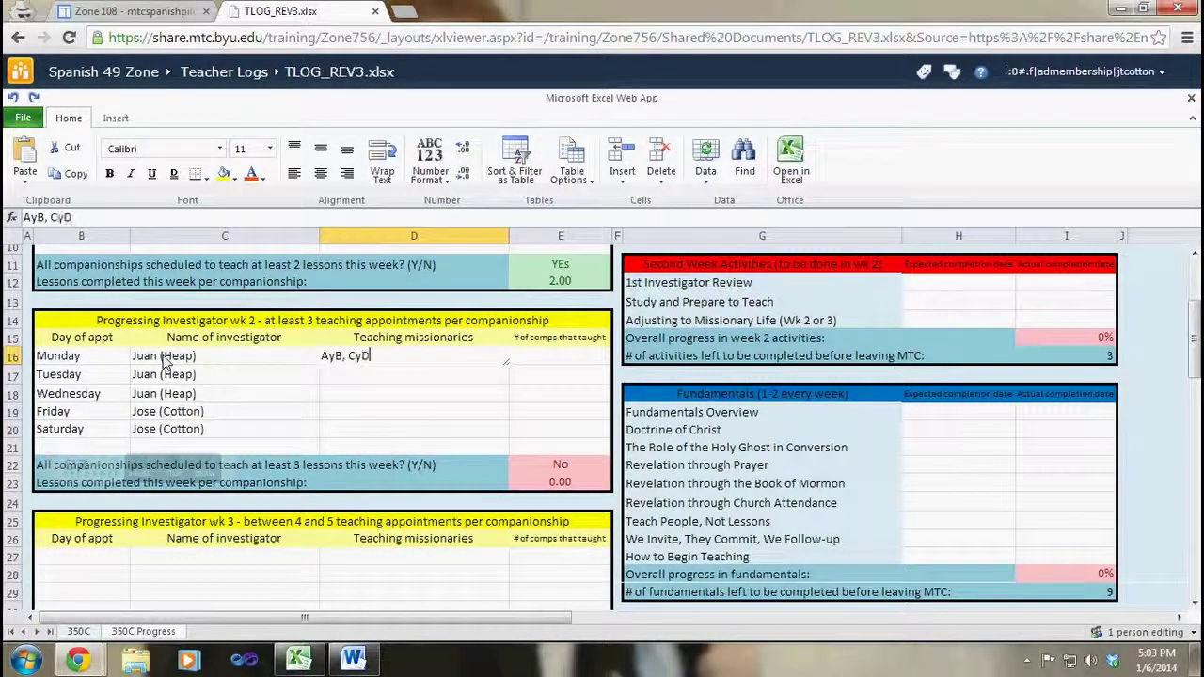
{"action": "type", "text": ", EyF, GyH"}
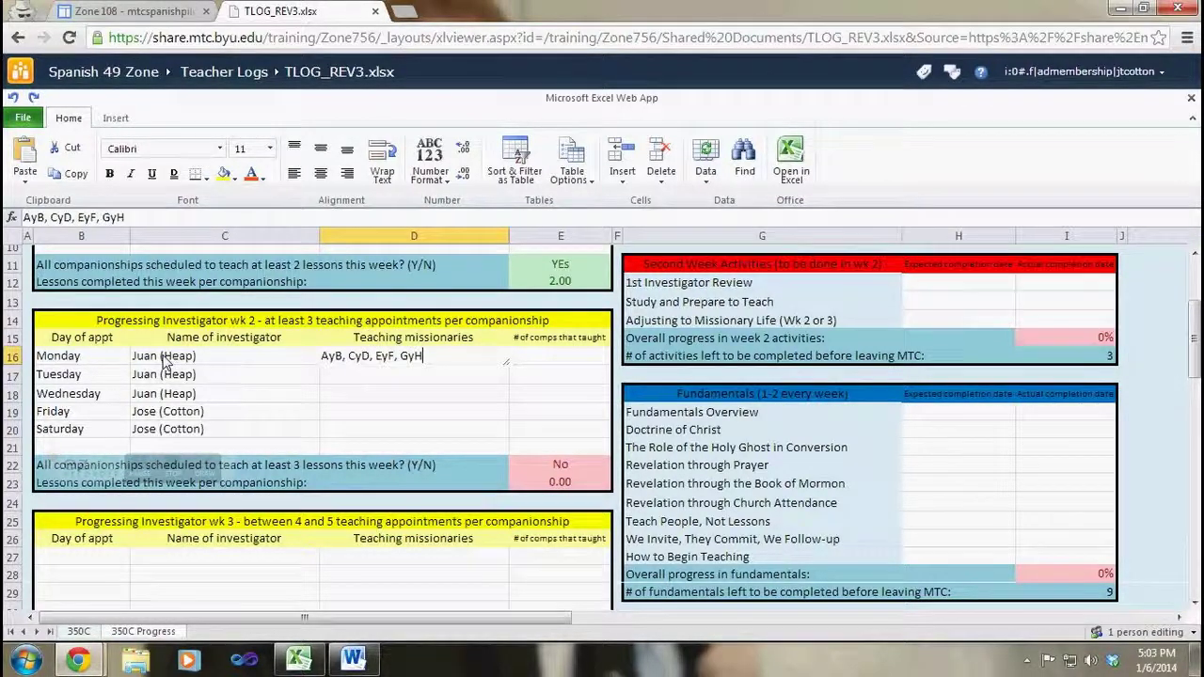
{"action": "key", "text": "Return"}
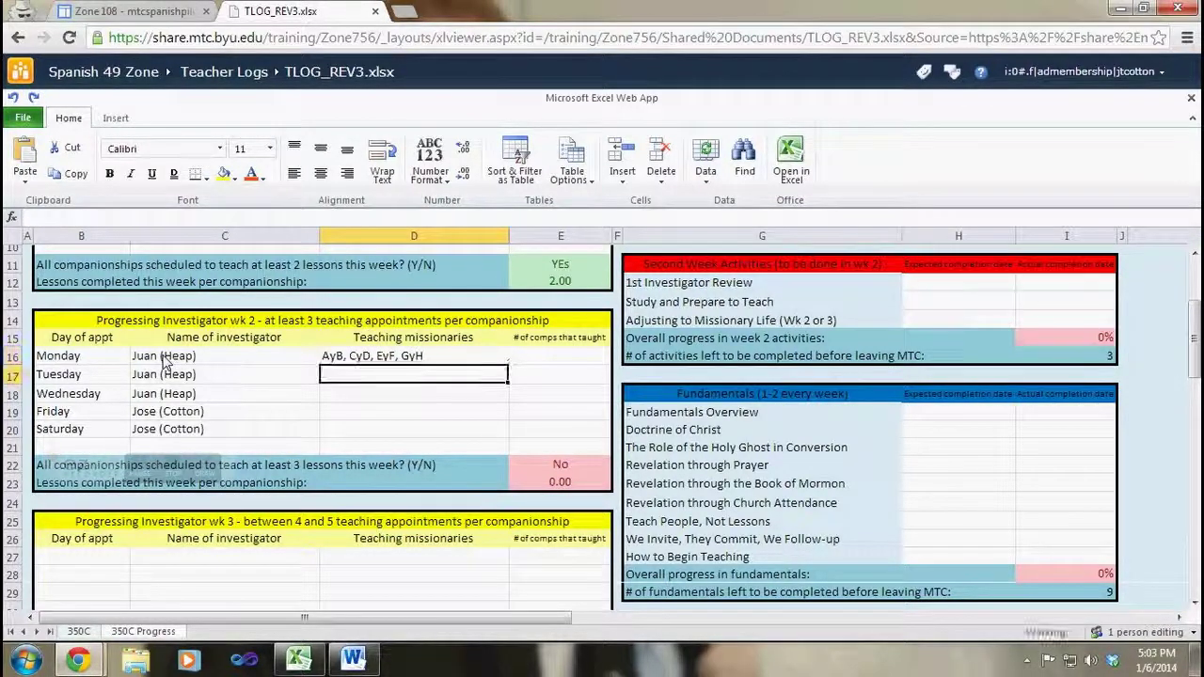
{"action": "type", "text": "AyB"}
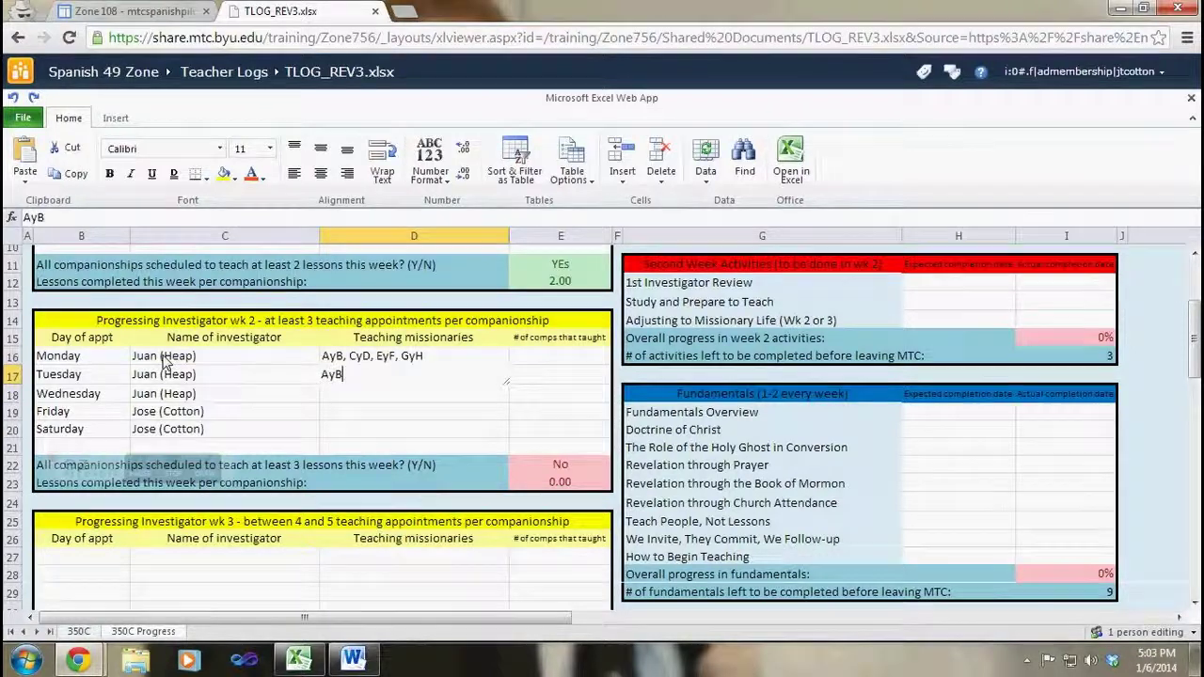
{"action": "type", "text": ", CyD, EyF, "}
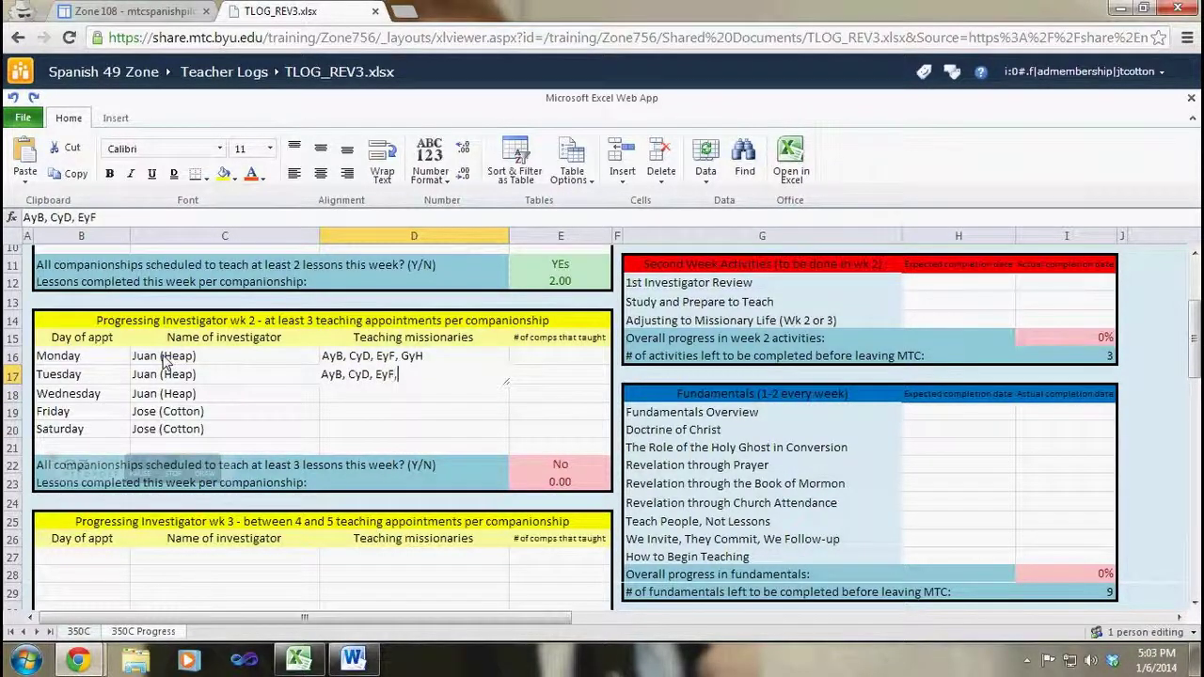
{"action": "type", "text": "GyH"}
{"action": "key", "text": "Return"}
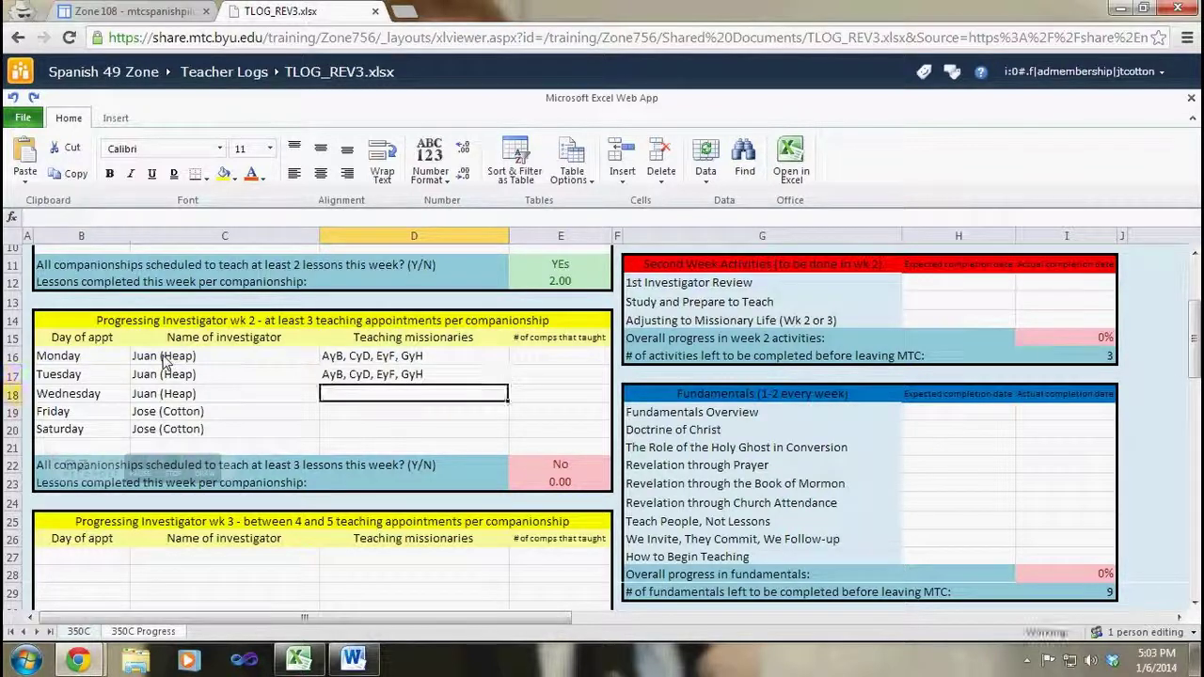
{"action": "type", "text": "AyB, "}
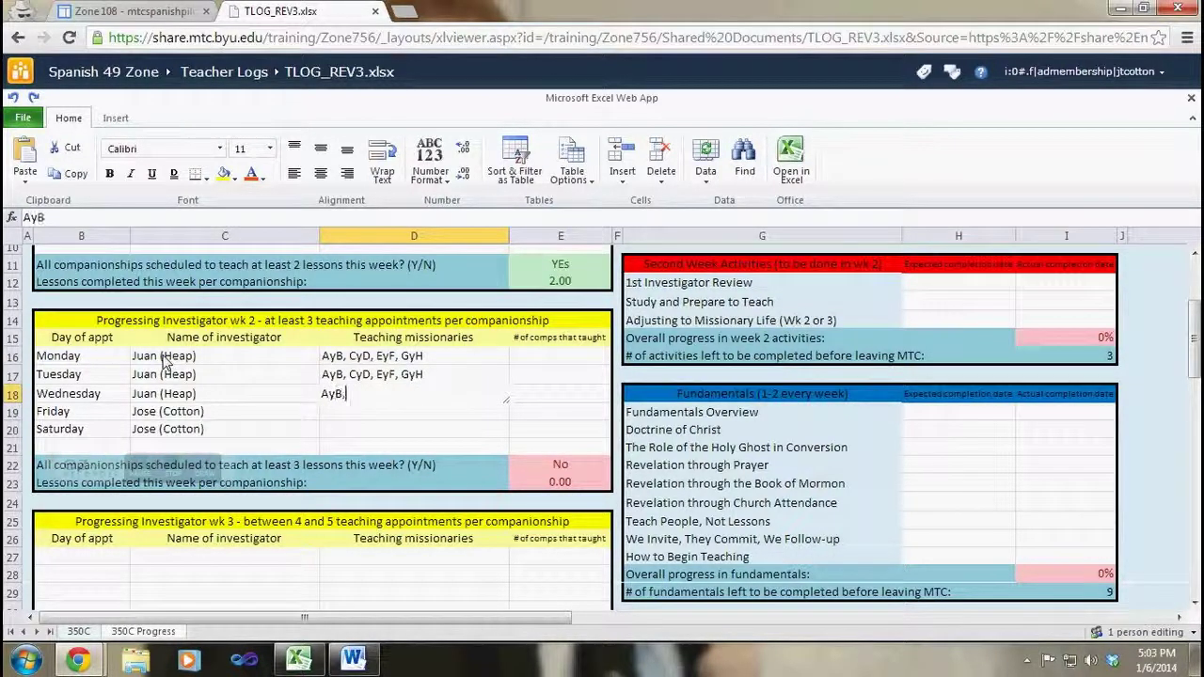
{"action": "type", "text": "C"}
{"action": "key", "text": "BackSpace"}
{"action": "type", "text": "C"}
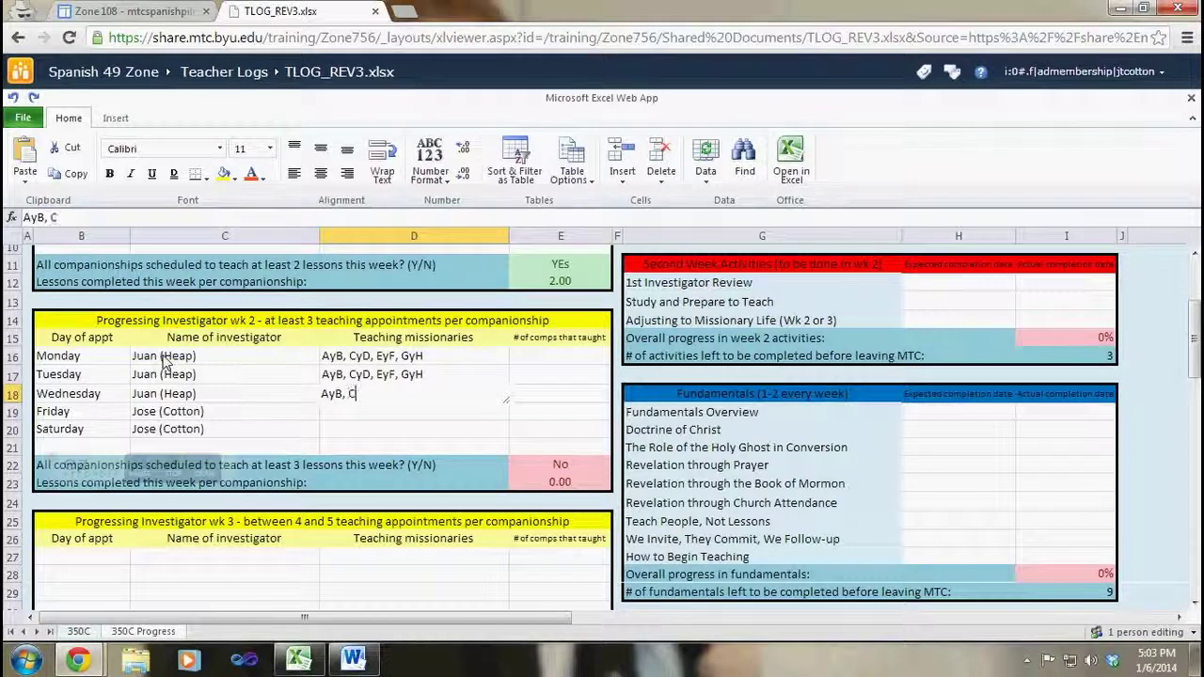
{"action": "type", "text": "yD, Ey"}
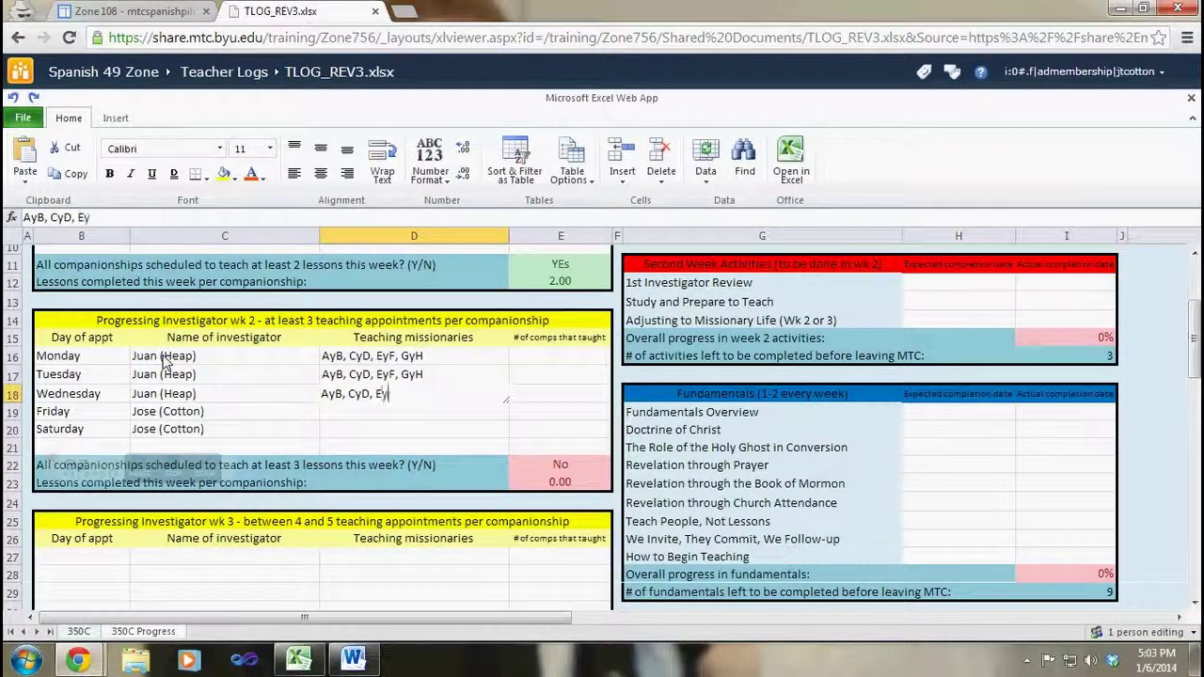
{"action": "type", "text": "F, GyH"}
{"action": "key", "text": "Return"}
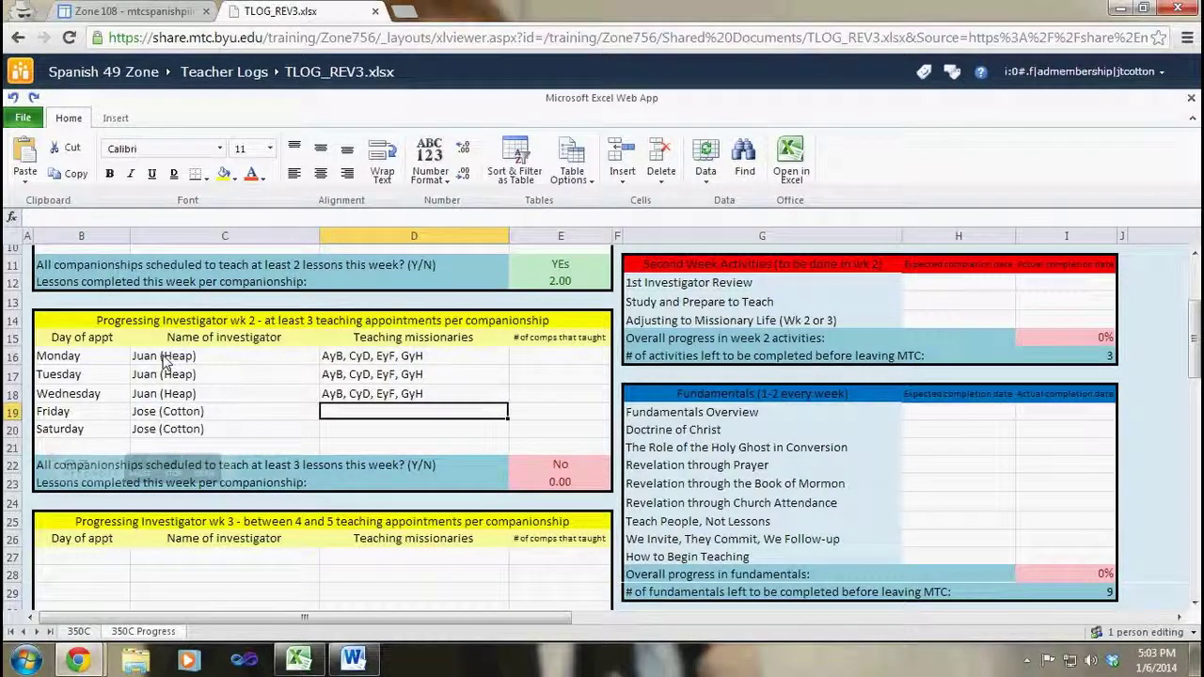
Step: Enter 'AyB, CyD' for Friday and 'EyF, GyH' for Saturday
{"action": "type", "text": "AyB"}
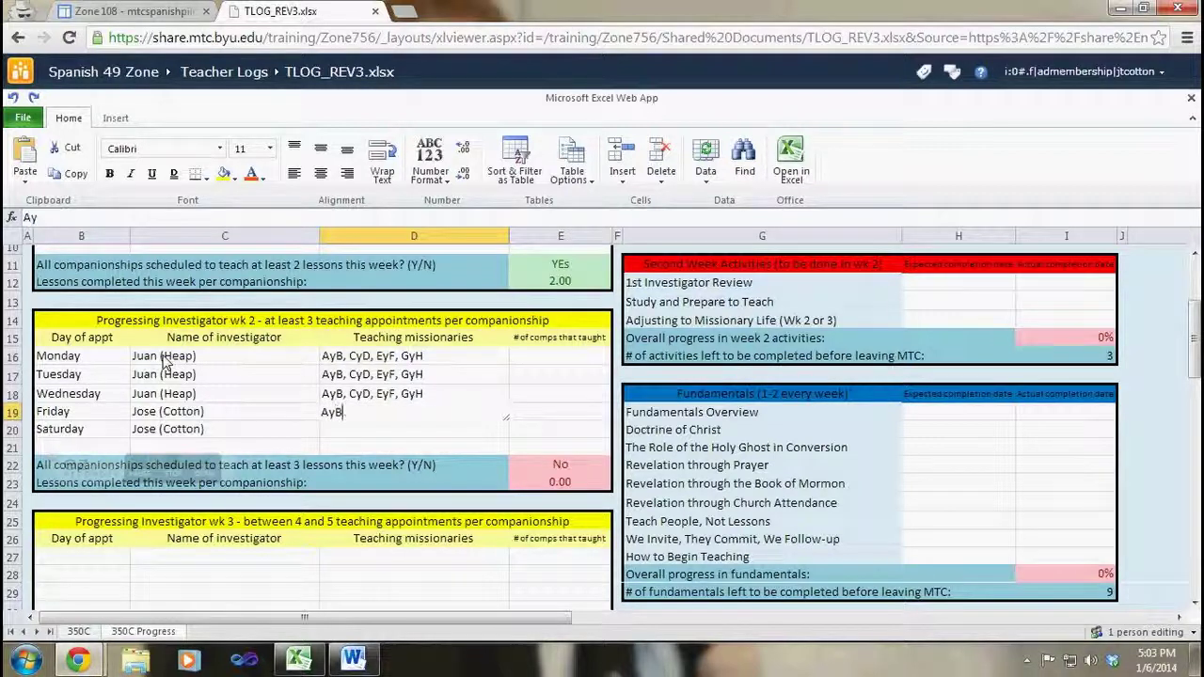
{"action": "type", "text": ", CyD"}
{"action": "key", "text": "Return"}
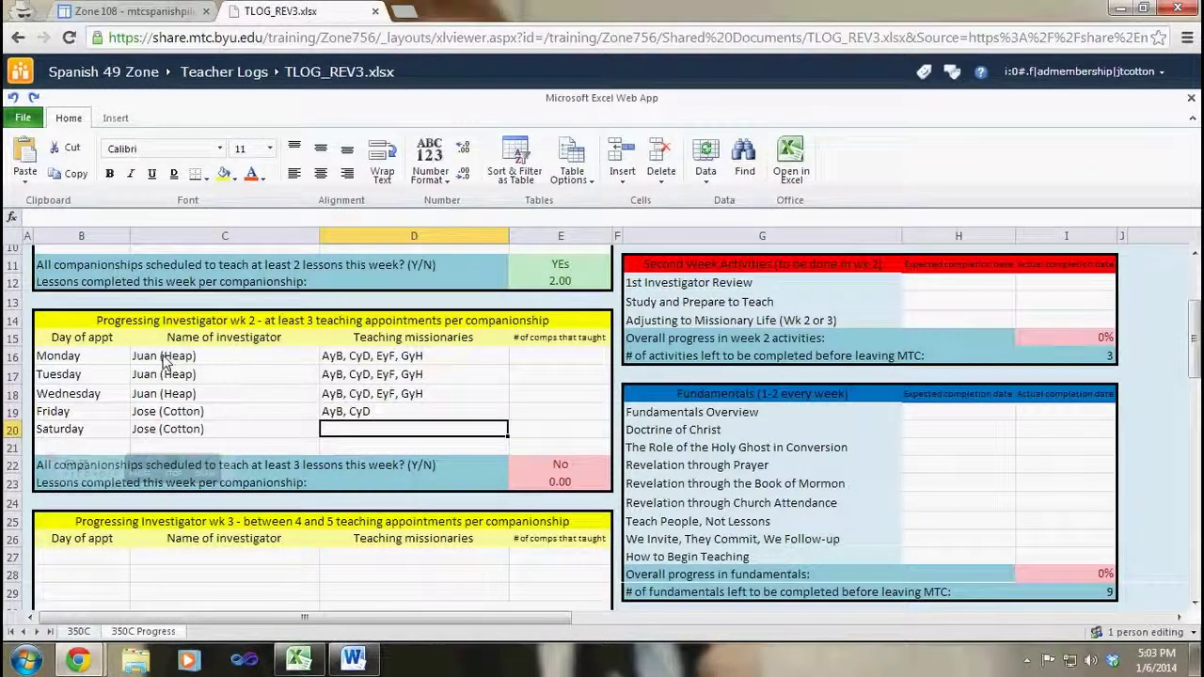
{"action": "type", "text": "EyF"}
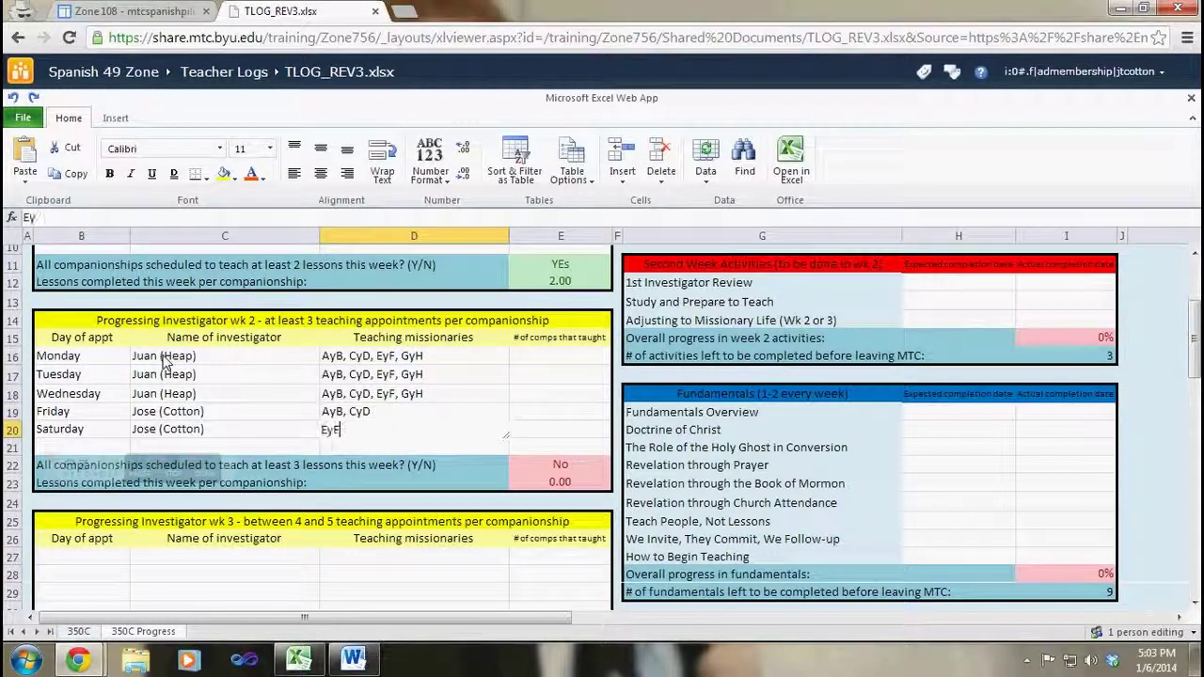
{"action": "type", "text": ", GyH"}
{"action": "key", "text": "Tab"}
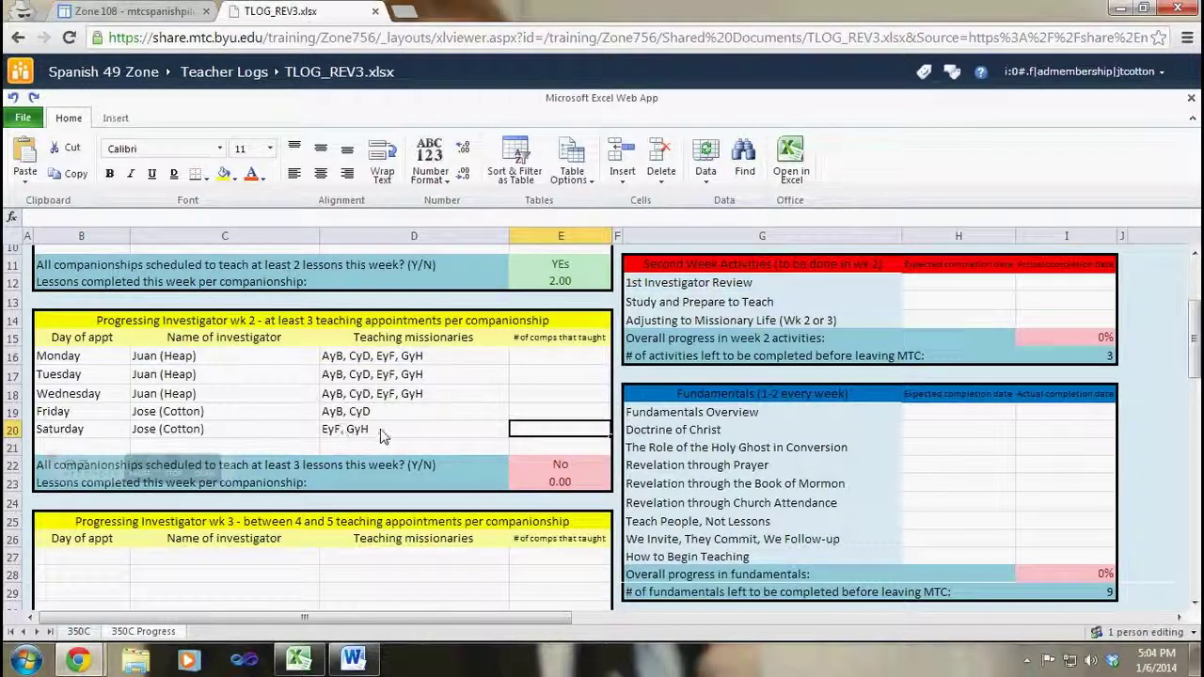
Step: Enter companionship counts 4, 4, 4, 2, 2 for Monday through Saturday in column E
{"action": "left_click", "coordinate": [555, 359]}
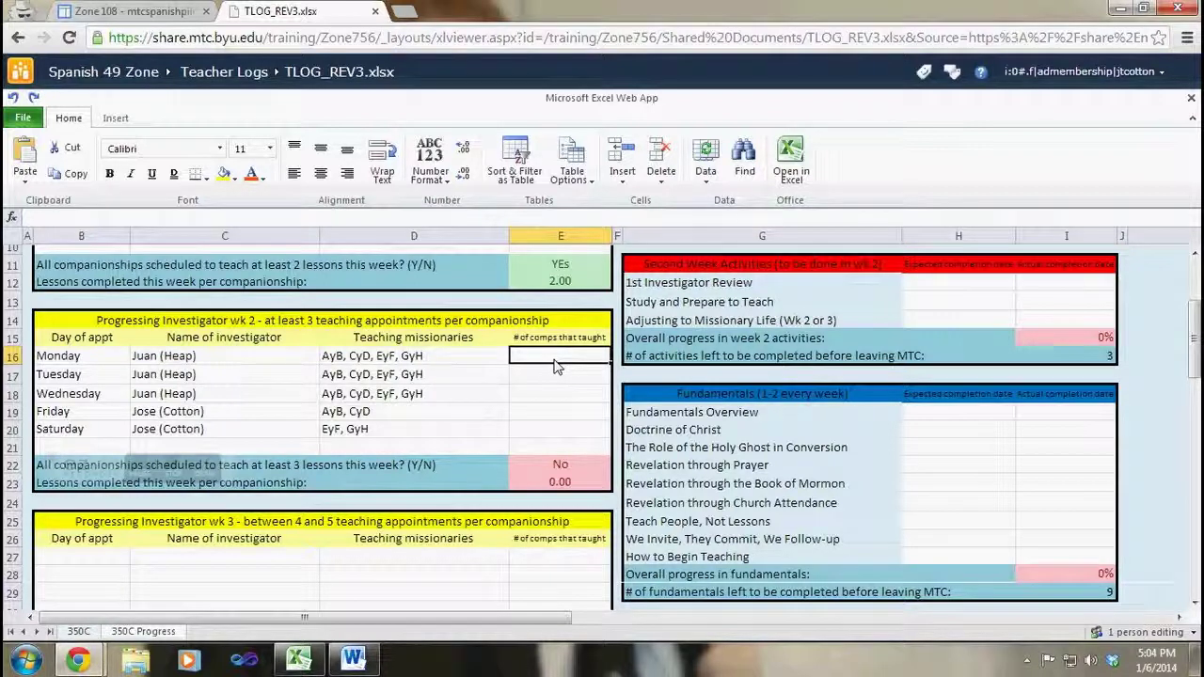
{"action": "type", "text": "4"}
{"action": "key", "text": "Return"}
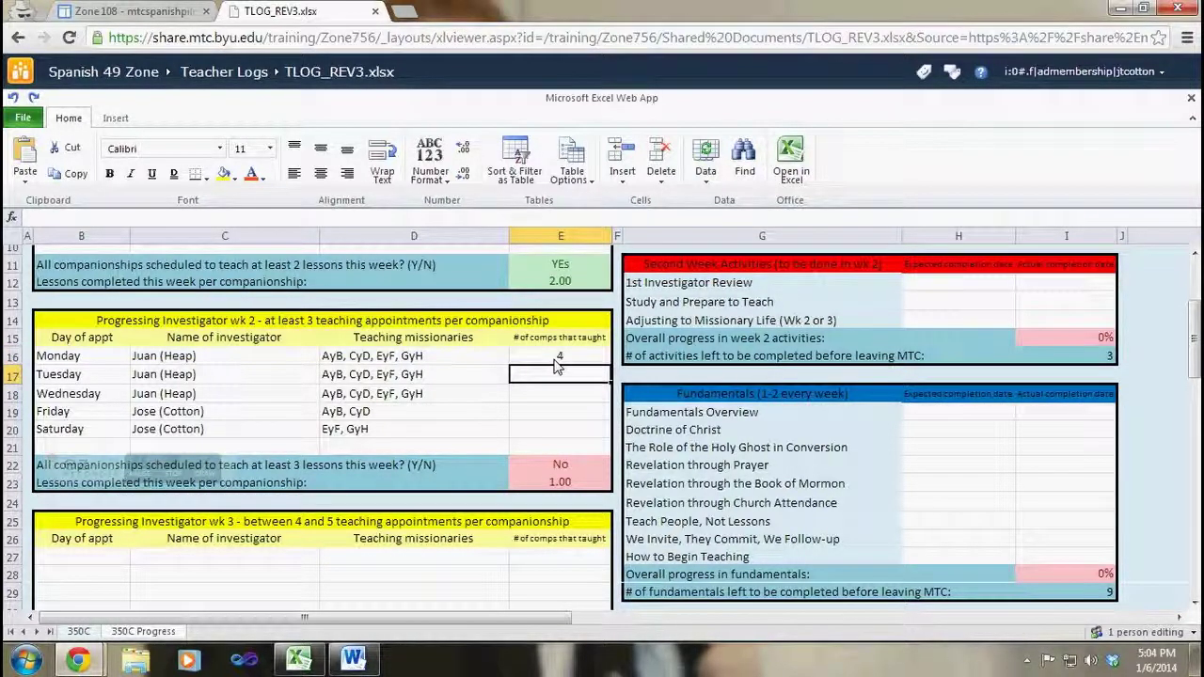
{"action": "type", "text": "4"}
{"action": "key", "text": "Return"}
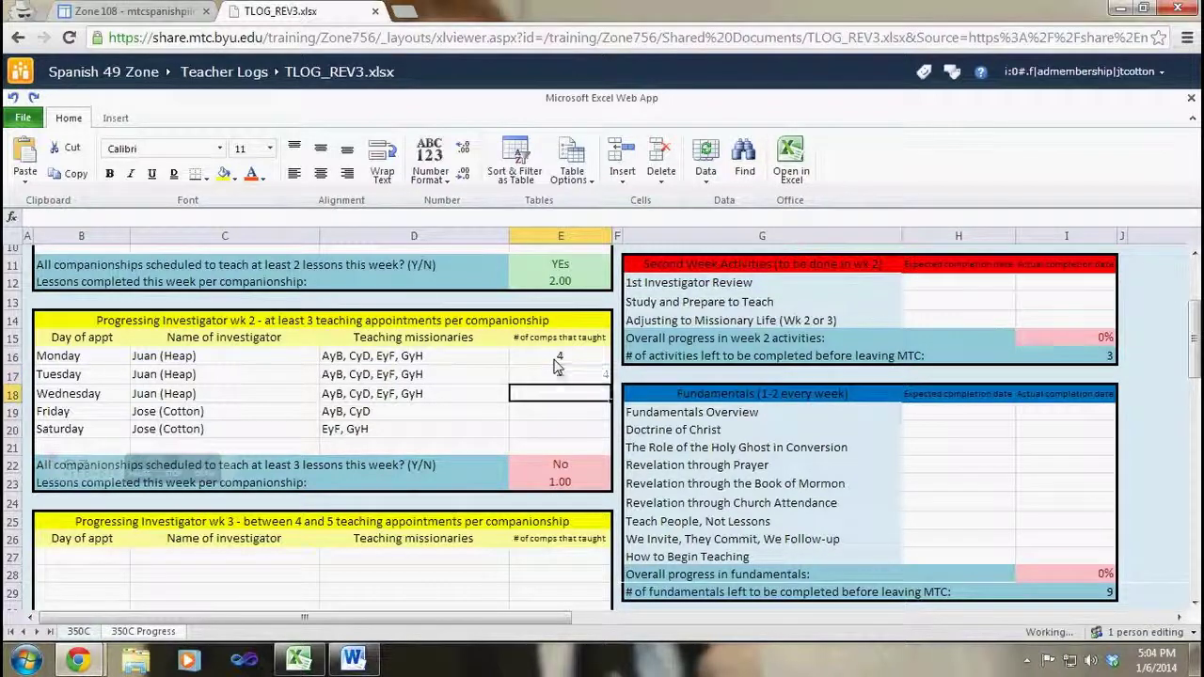
{"action": "type", "text": "4"}
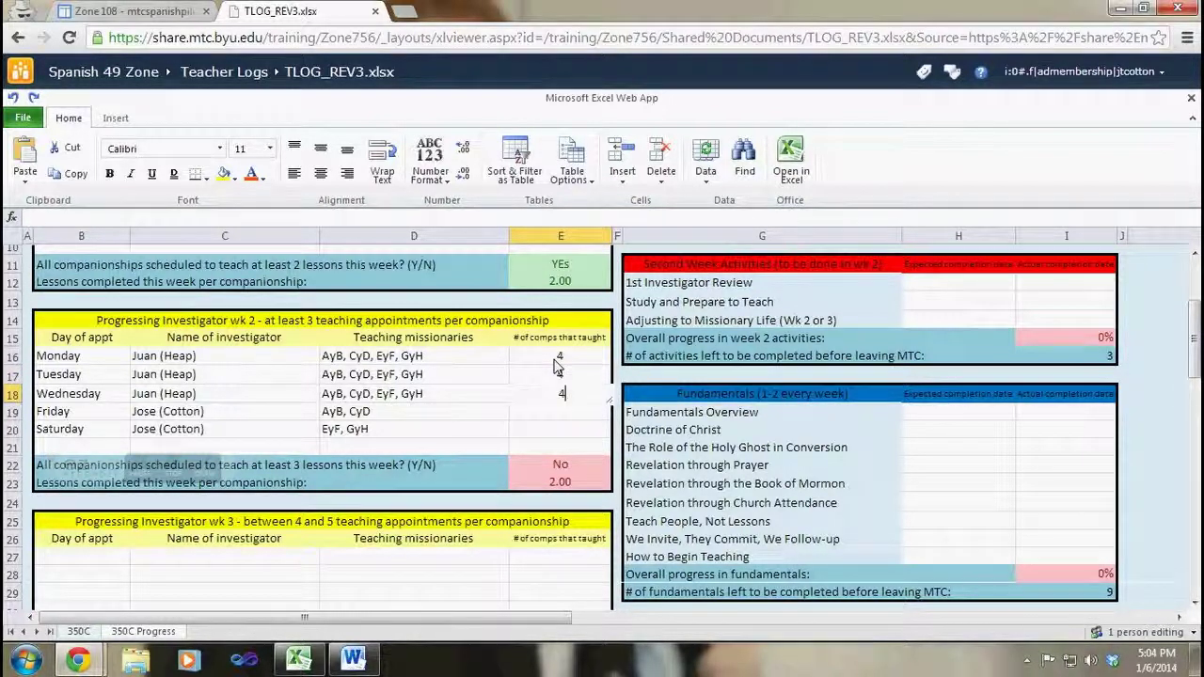
{"action": "key", "text": "Return"}
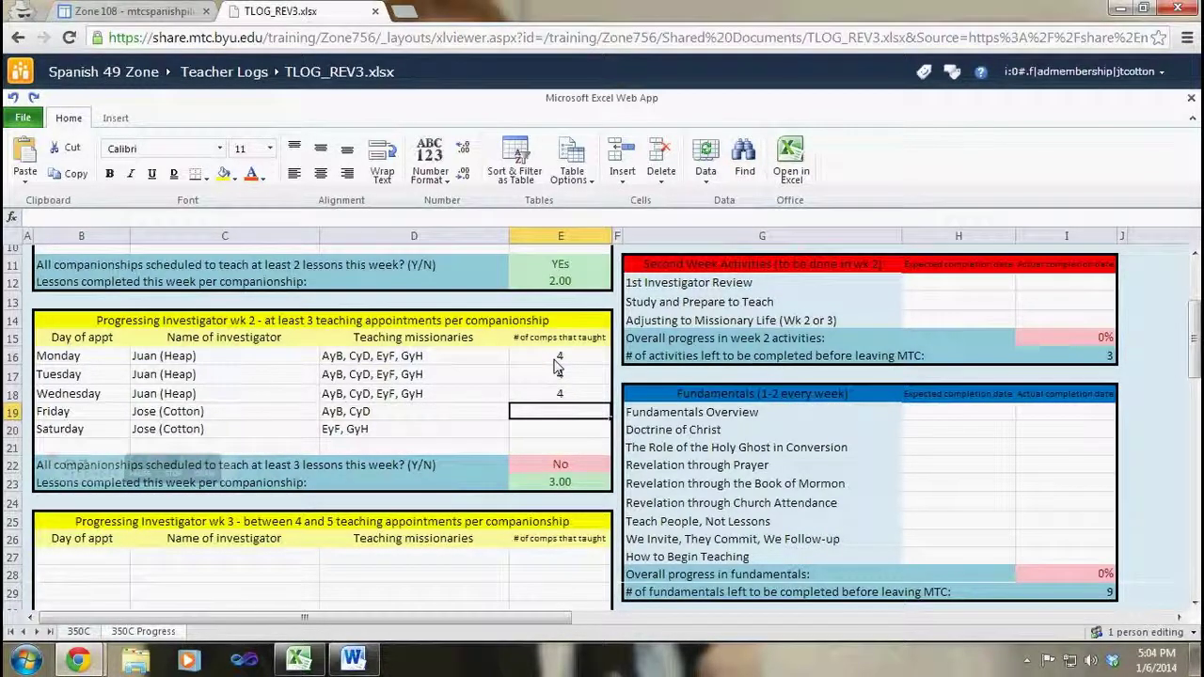
{"action": "type", "text": "2"}
{"action": "key", "text": "Return"}
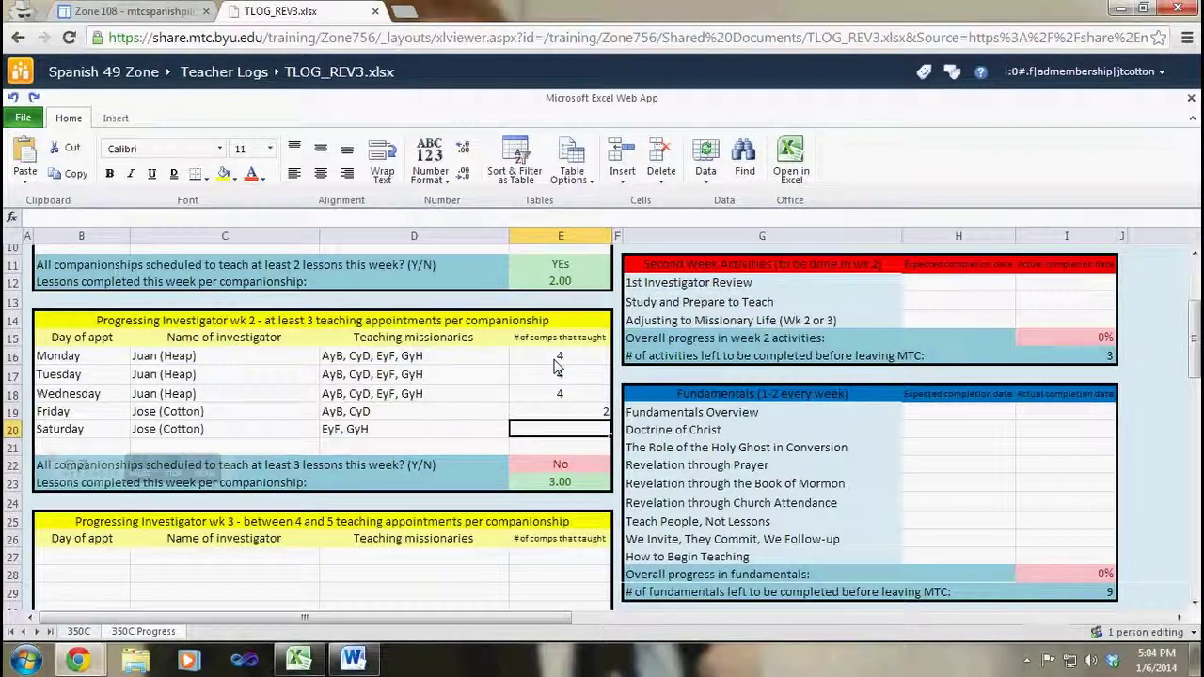
{"action": "type", "text": "2"}
{"action": "key", "text": "Return"}
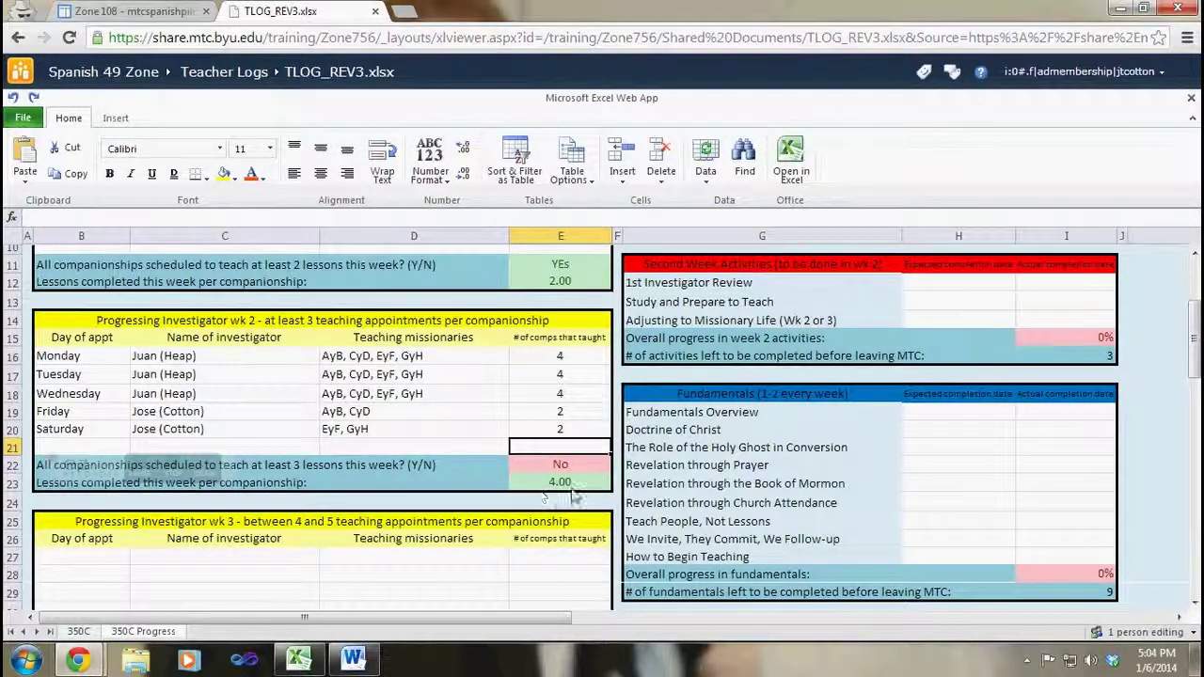
Step: Scroll through the sheet and stop at the Lessons from Chapter 3 table
{"action": "left_click", "coordinate": [459, 450]}
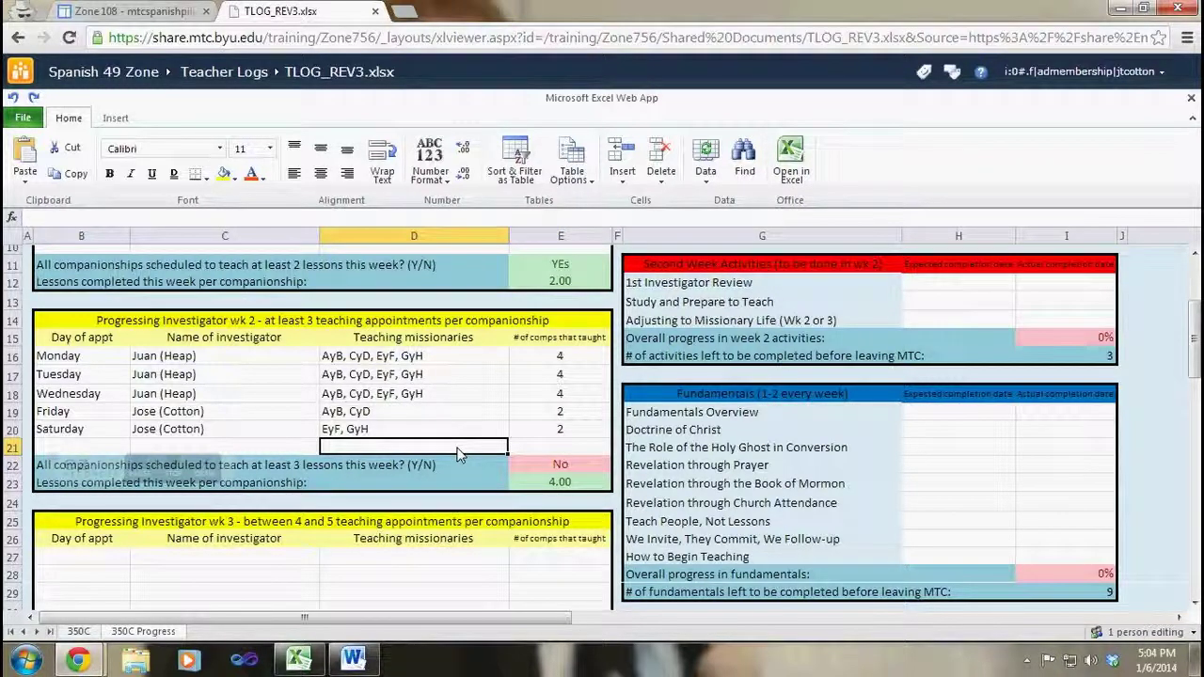
{"action": "scroll", "coordinate": [460, 455], "scroll_direction": "down", "scroll_amount": 1}
{"action": "scroll", "coordinate": [459, 455], "scroll_direction": "up", "scroll_amount": 1}
{"action": "scroll", "coordinate": [395, 442], "scroll_direction": "down", "scroll_amount": 3}
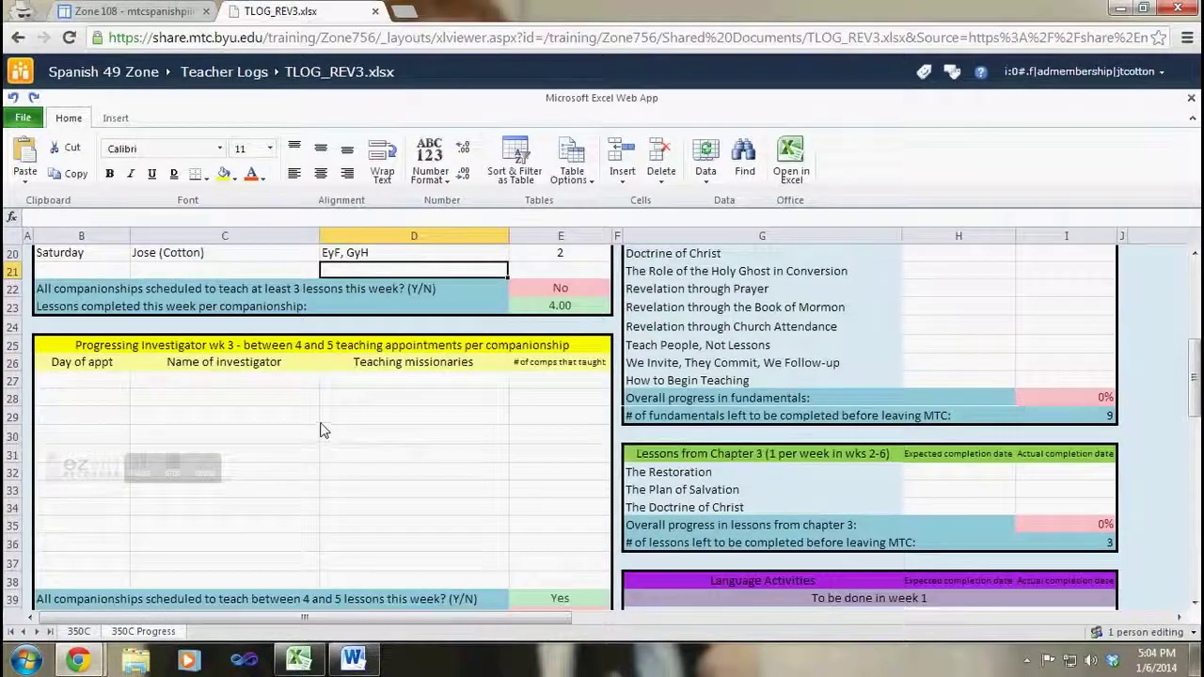
{"action": "scroll", "coordinate": [334, 430], "scroll_direction": "down", "scroll_amount": 2}
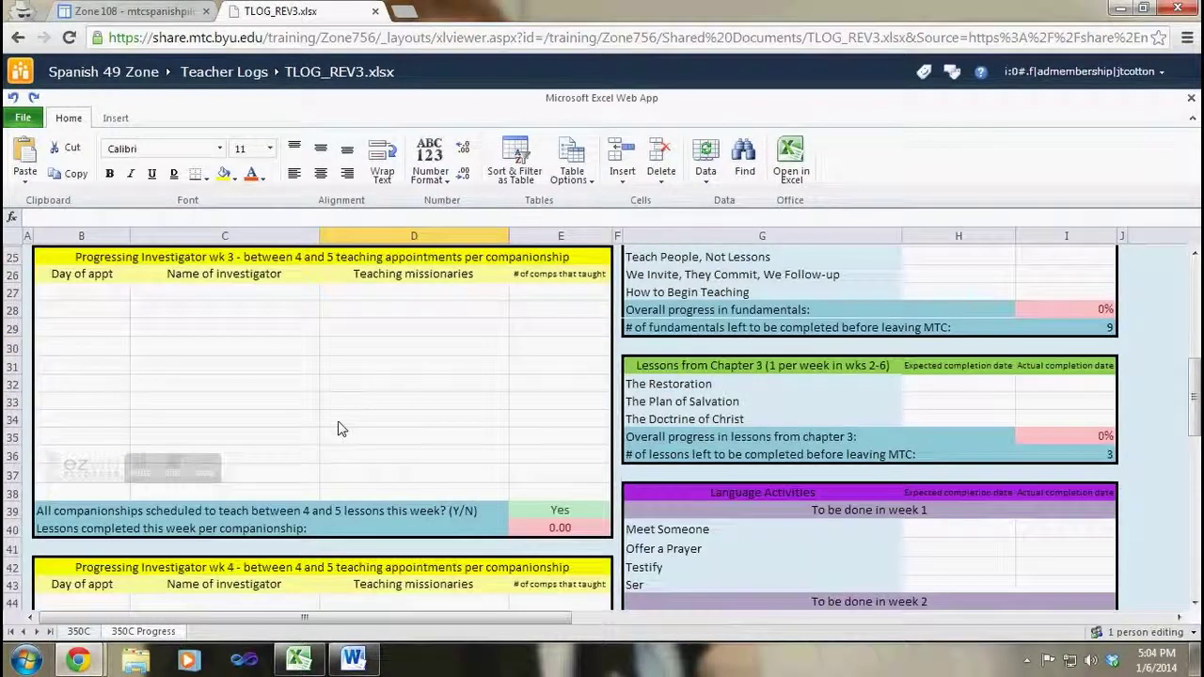
{"action": "scroll", "coordinate": [342, 429], "scroll_direction": "down", "scroll_amount": 7}
{"action": "scroll", "coordinate": [343, 430], "scroll_direction": "down", "scroll_amount": 2}
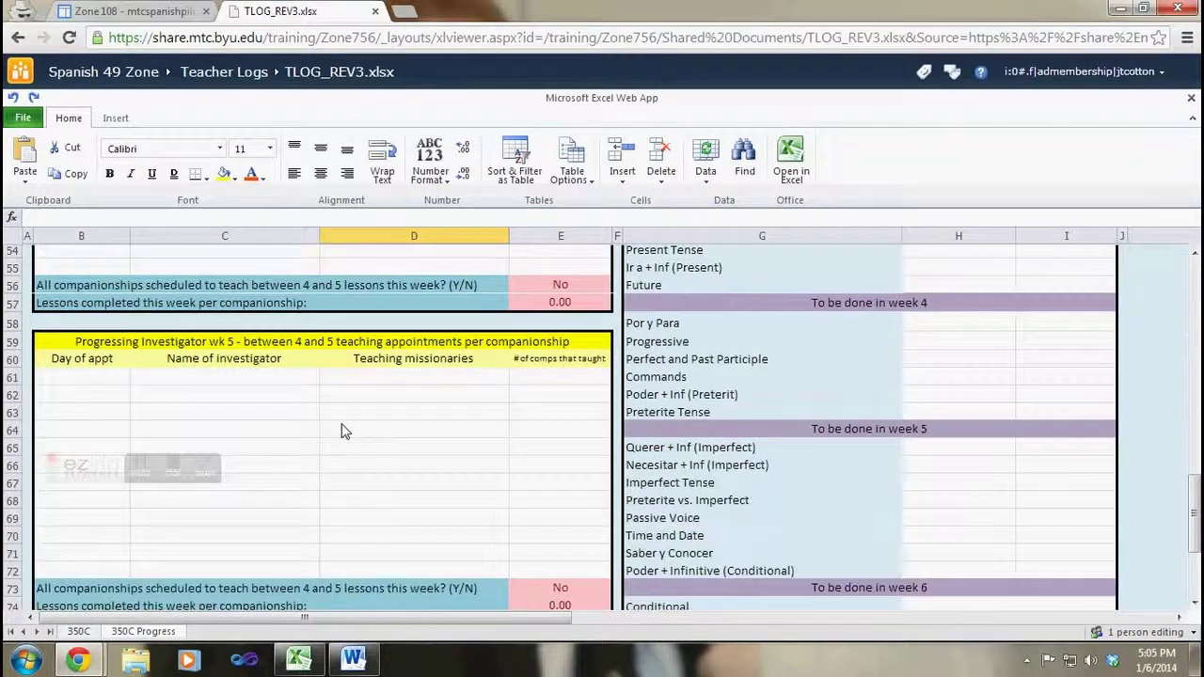
{"action": "scroll", "coordinate": [342, 430], "scroll_direction": "down", "scroll_amount": 10}
{"action": "scroll", "coordinate": [342, 430], "scroll_direction": "up", "scroll_amount": 19}
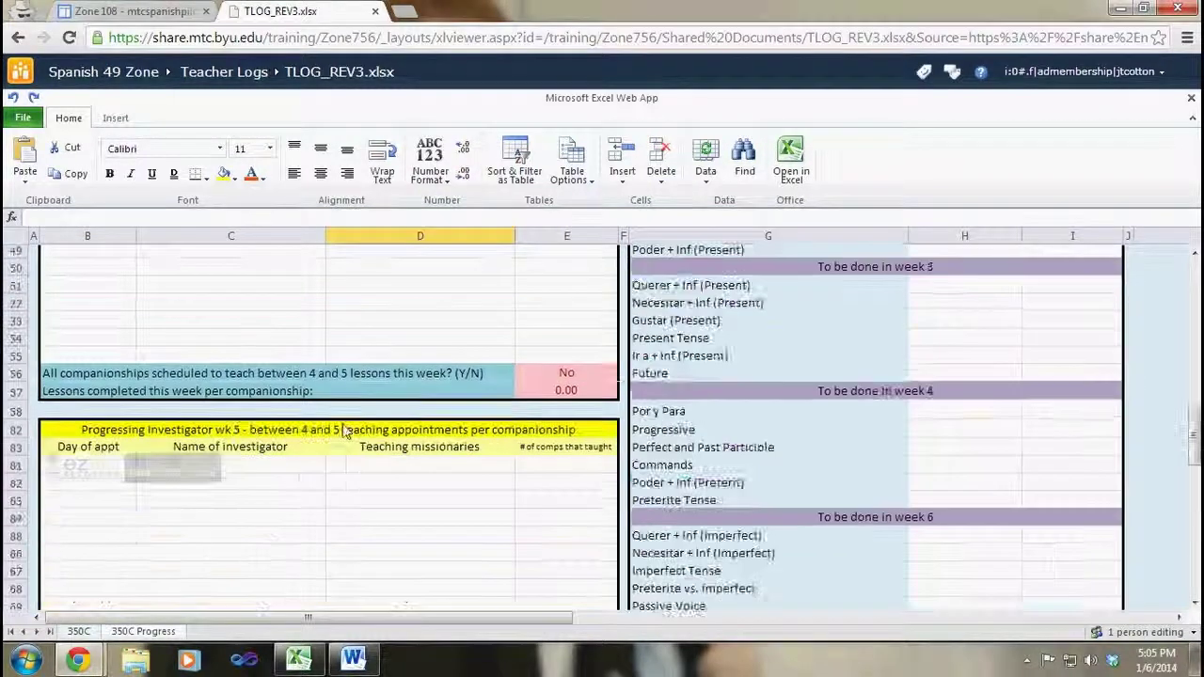
{"action": "scroll", "coordinate": [342, 430], "scroll_direction": "up", "scroll_amount": 6}
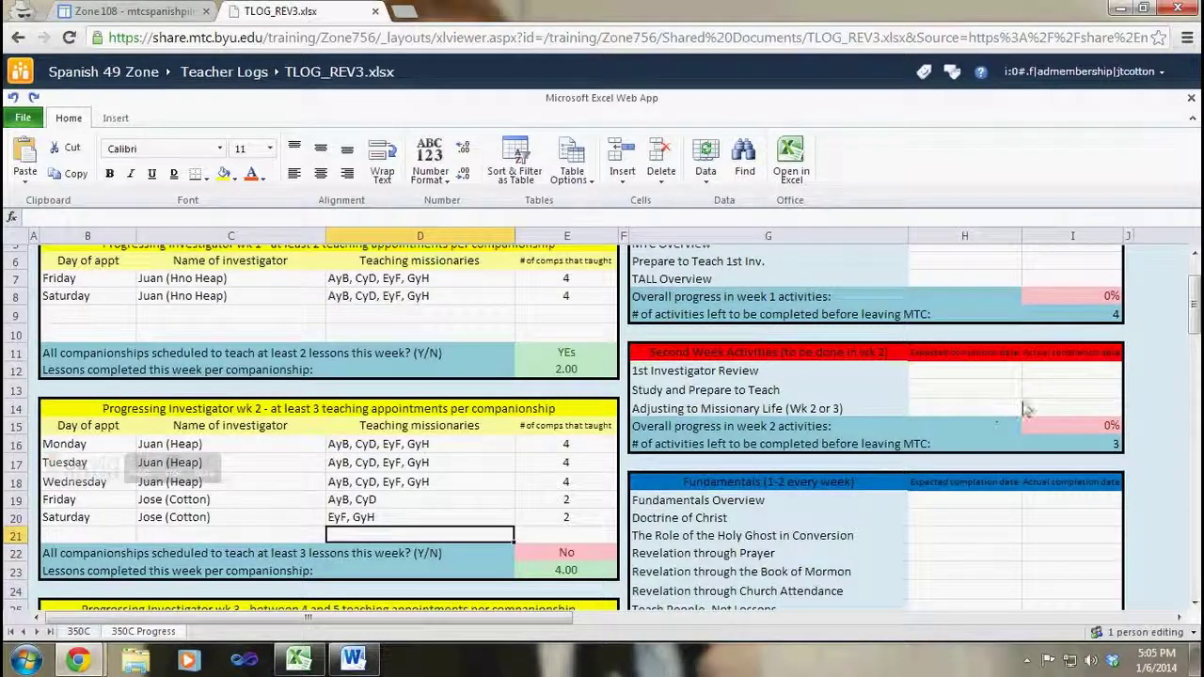
{"action": "scroll", "coordinate": [866, 357], "scroll_direction": "up", "scroll_amount": 2}
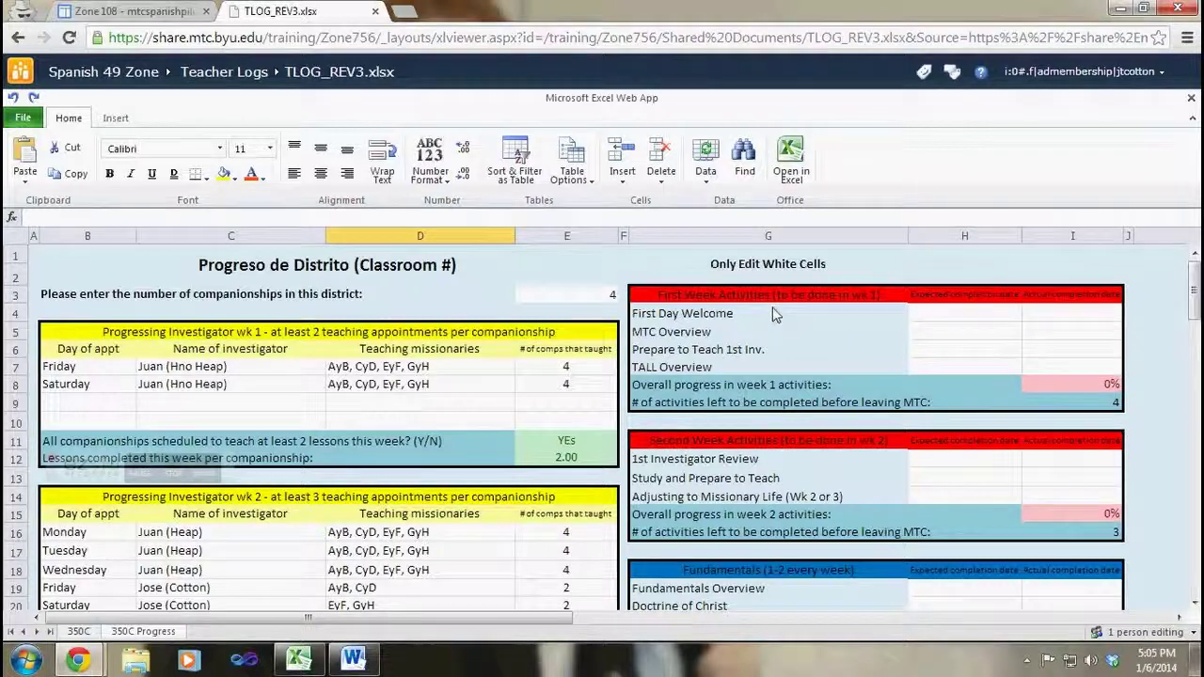
{"action": "scroll", "coordinate": [753, 428], "scroll_direction": "down", "scroll_amount": 5}
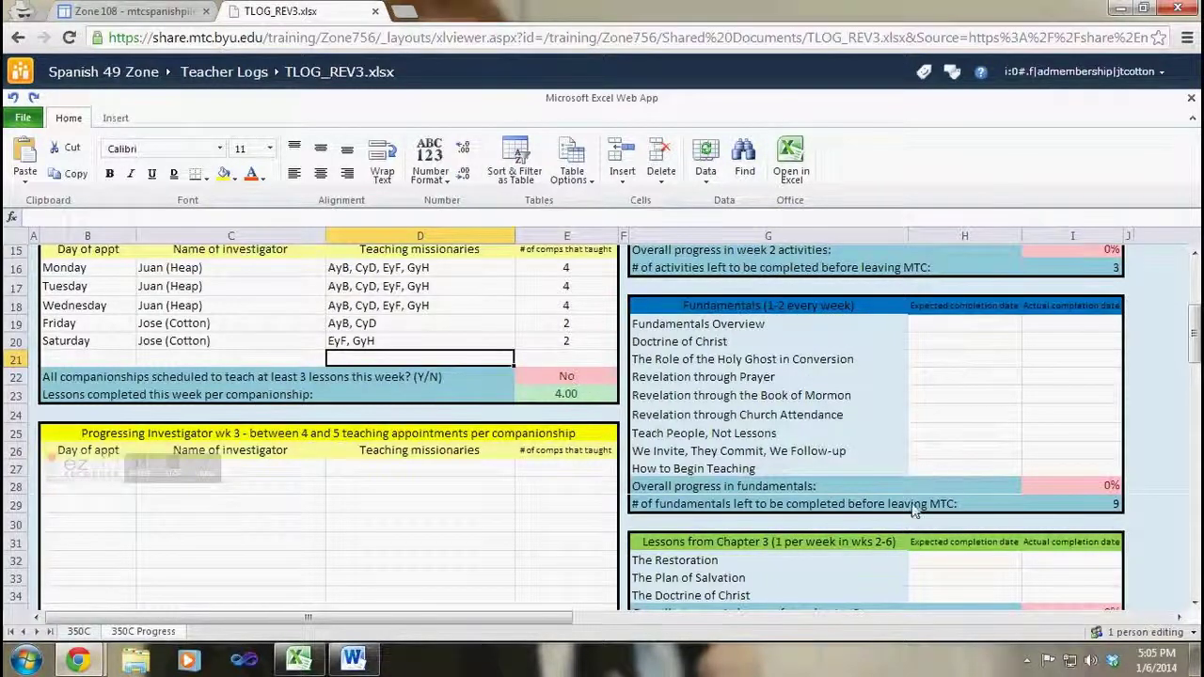
{"action": "scroll", "coordinate": [867, 505], "scroll_direction": "down", "scroll_amount": 3}
{"action": "scroll", "coordinate": [876, 473], "scroll_direction": "down", "scroll_amount": 3}
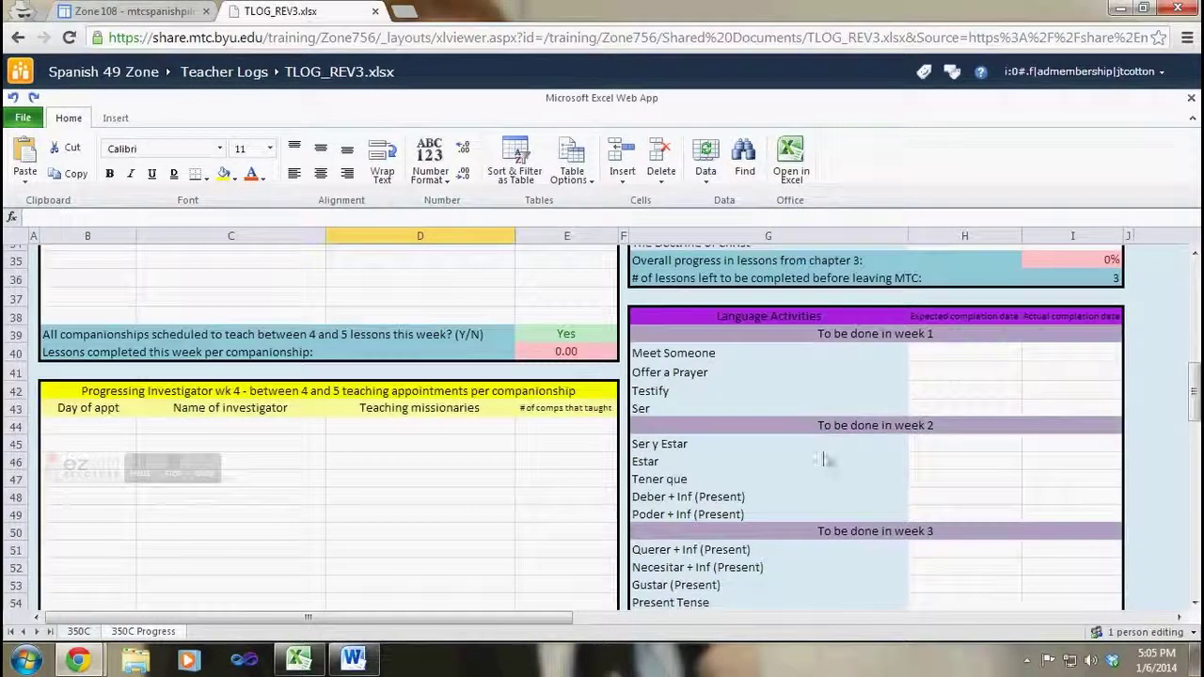
{"action": "scroll", "coordinate": [836, 407], "scroll_direction": "down", "scroll_amount": 6}
{"action": "scroll", "coordinate": [849, 417], "scroll_direction": "up", "scroll_amount": 9}
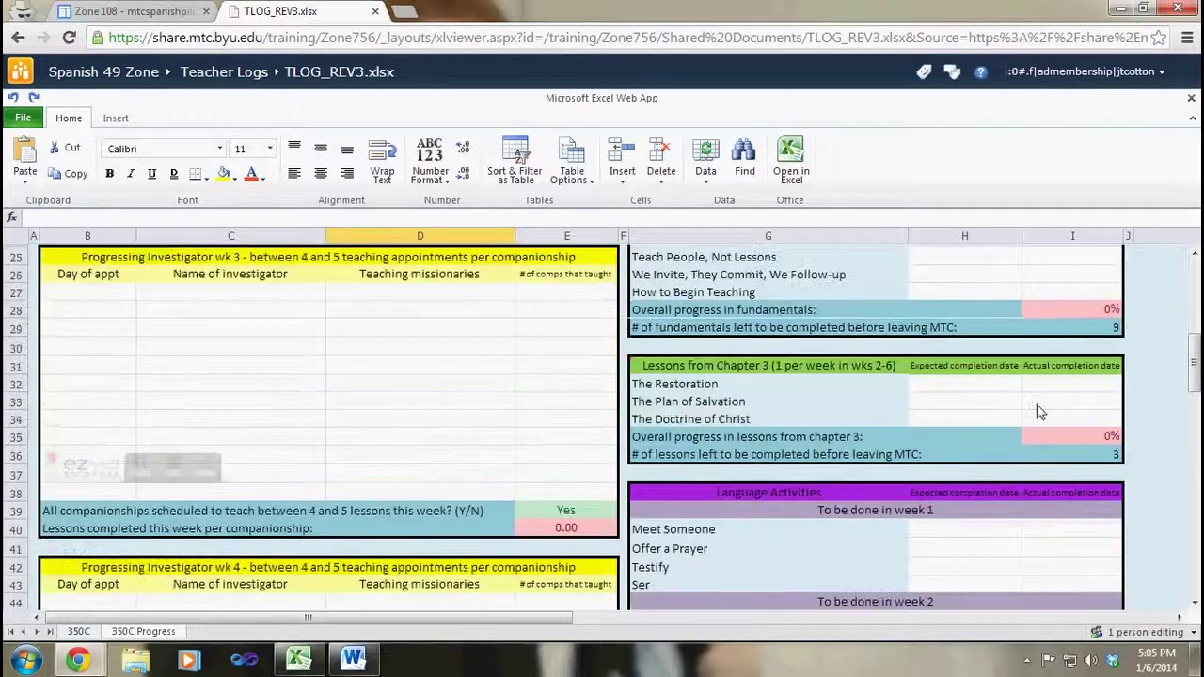
Step: Enter 1/14/2014 as The Restoration's expected completion date in H32
{"action": "left_click", "coordinate": [999, 389]}
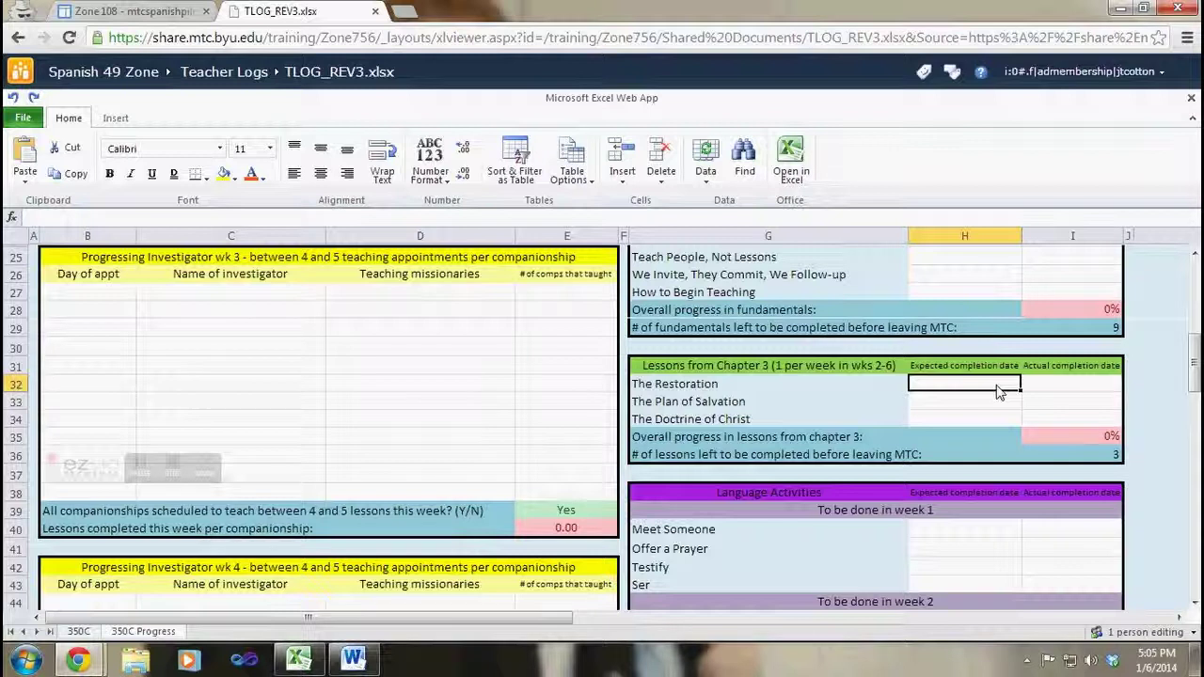
{"action": "type", "text": "1/"}
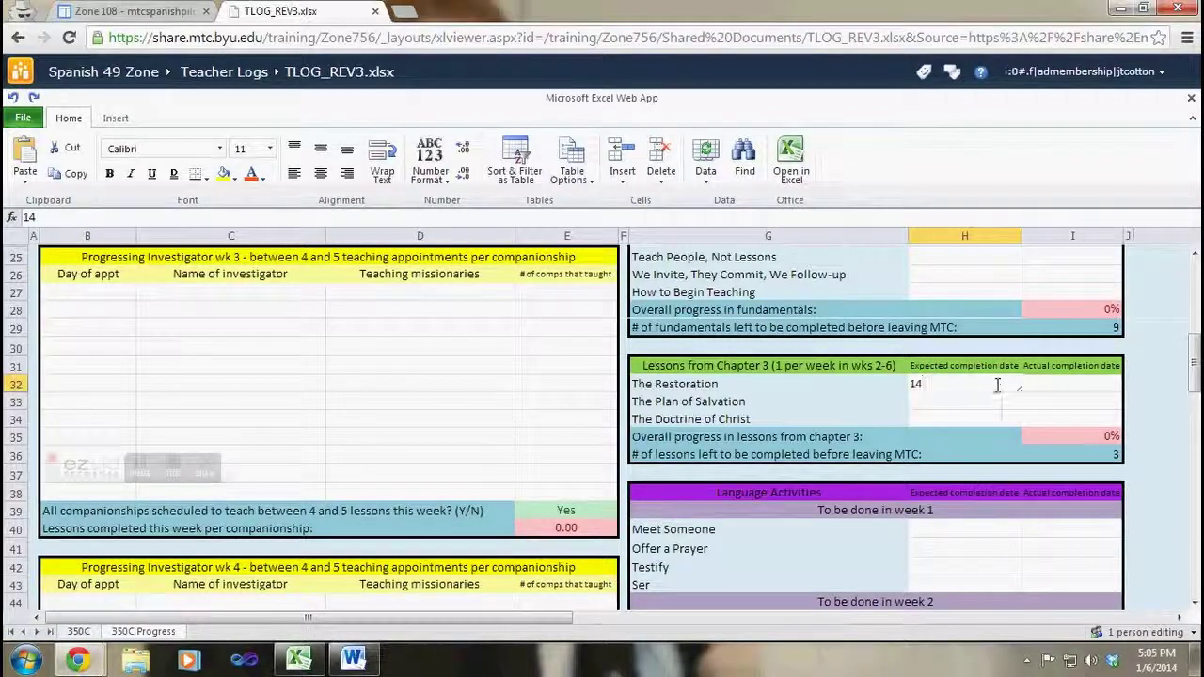
{"action": "key", "text": "BackSpace"}
{"action": "type", "text": "/14/2014"}
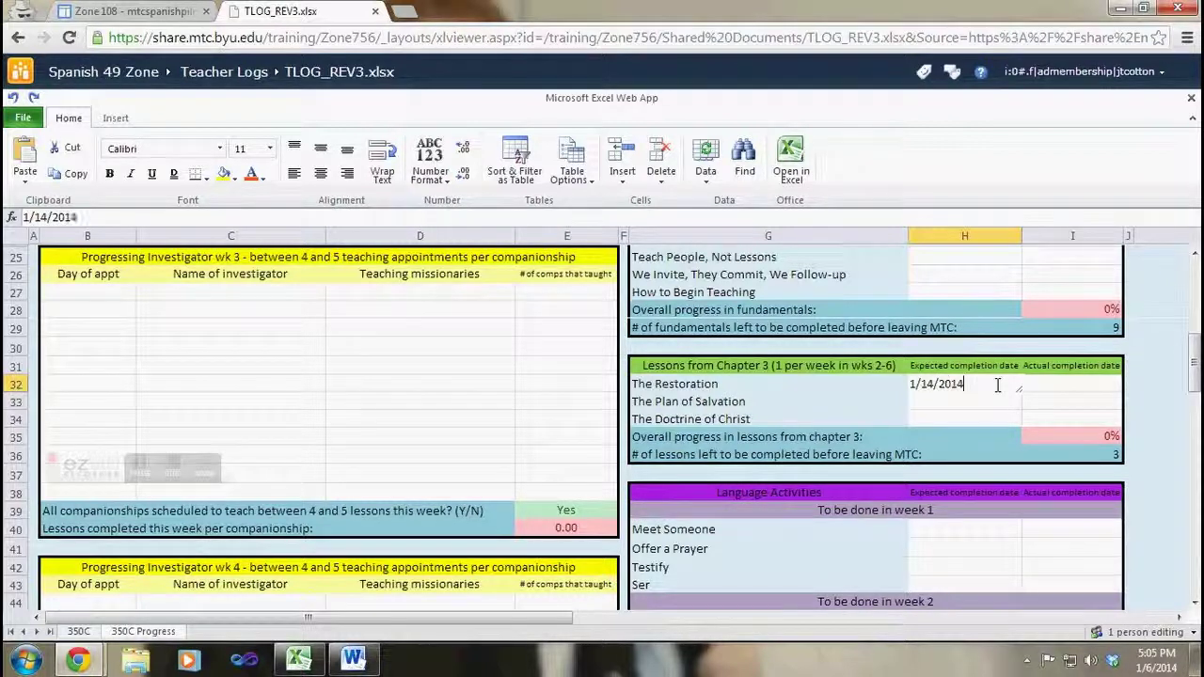
{"action": "key", "text": "Return"}
Step: Enter 1/15/2014 as The Restoration's actual completion date in I32
{"action": "left_click", "coordinate": [997, 384]}
{"action": "key", "text": "Tab"}
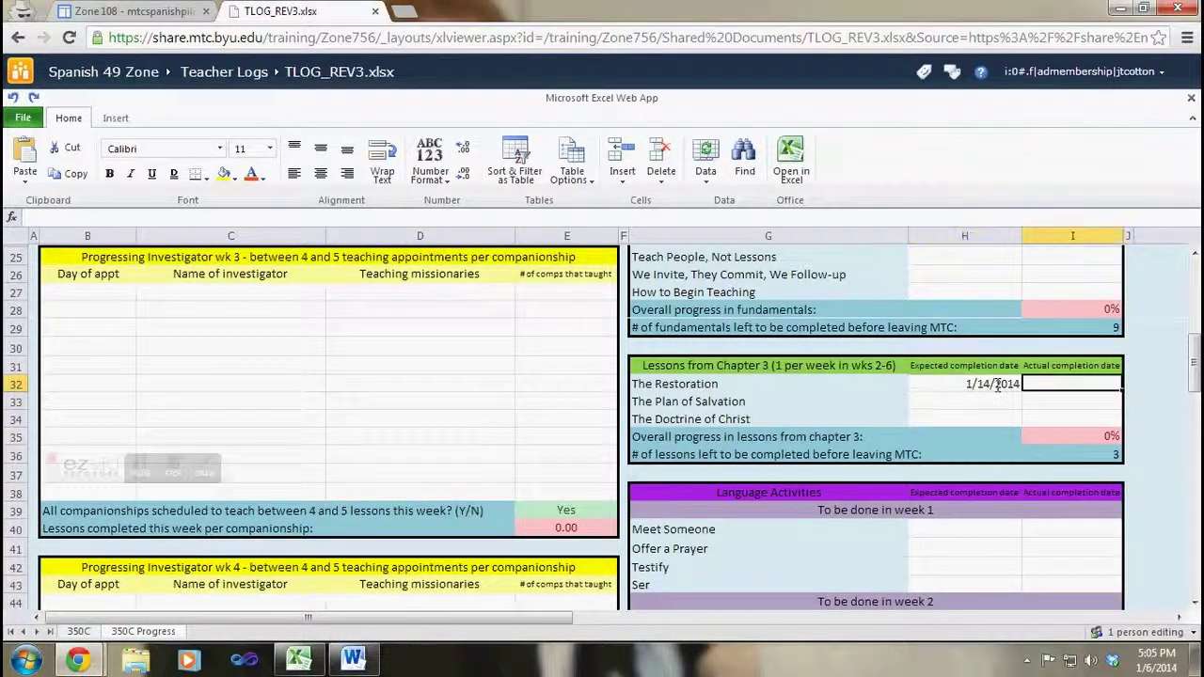
{"action": "type", "text": "1/"}
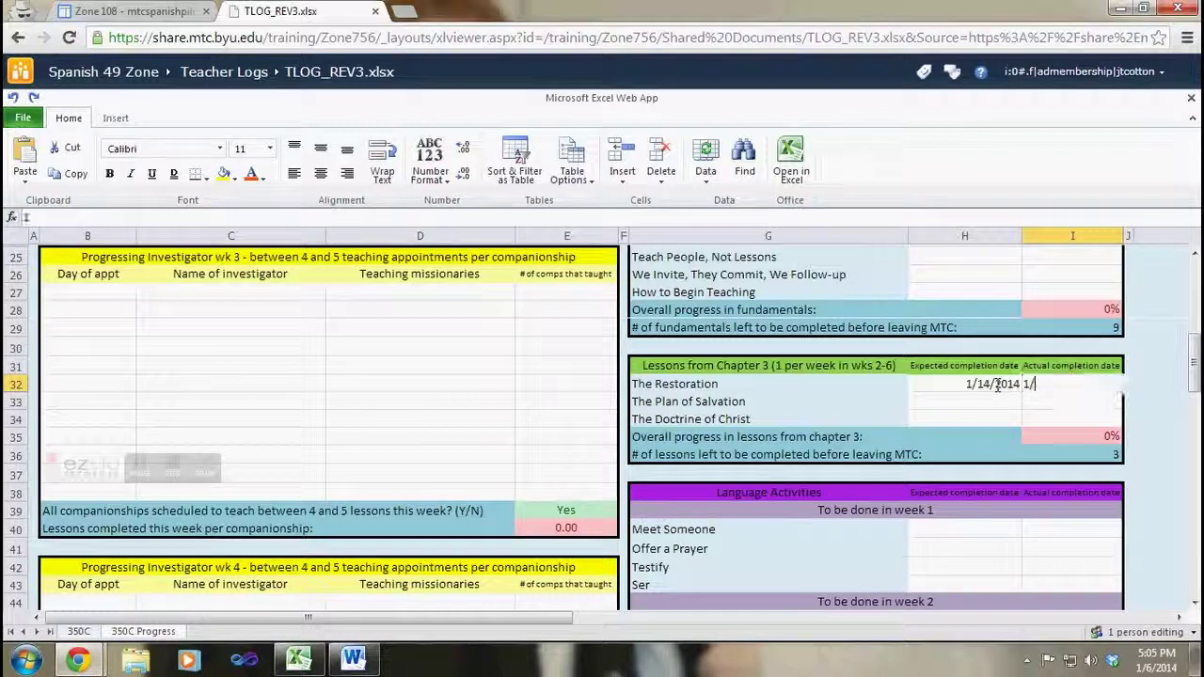
{"action": "type", "text": "15/2014"}
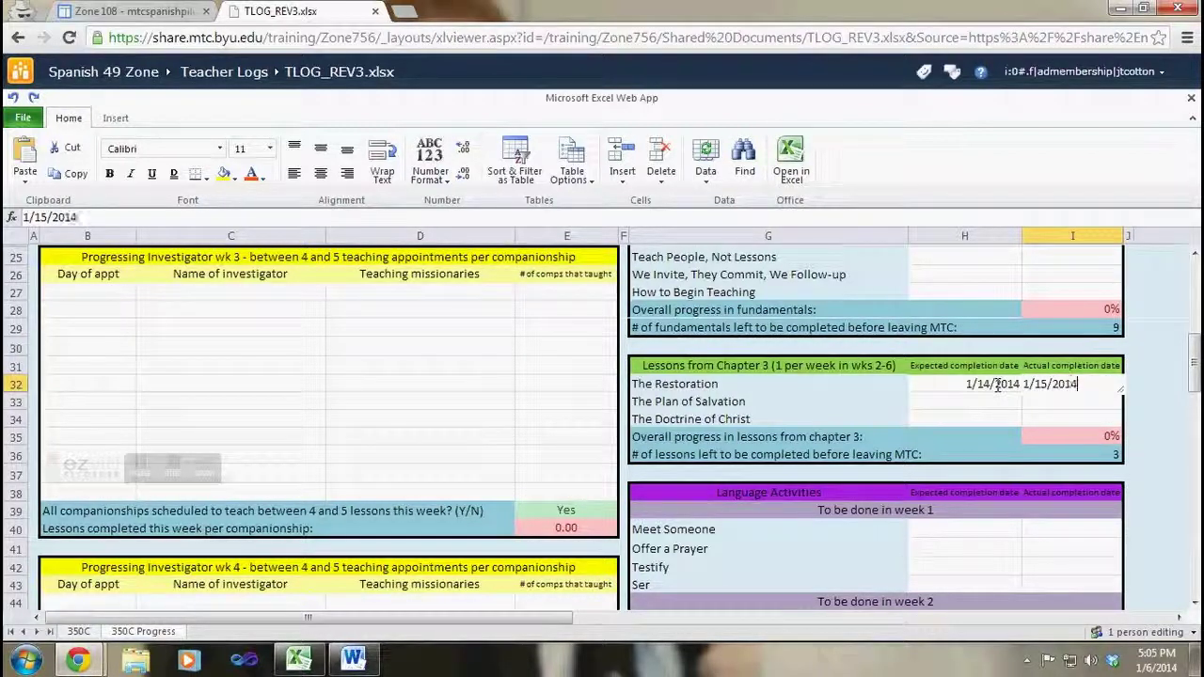
{"action": "key", "text": "Return"}
{"action": "key", "text": "Up"}
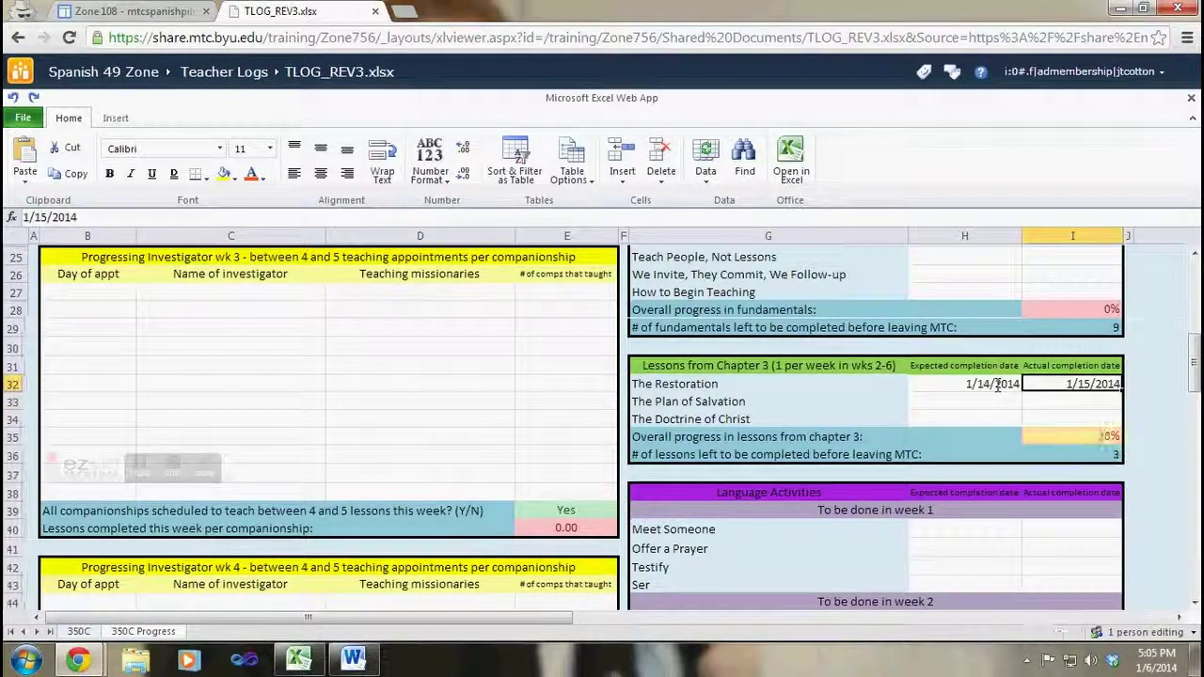